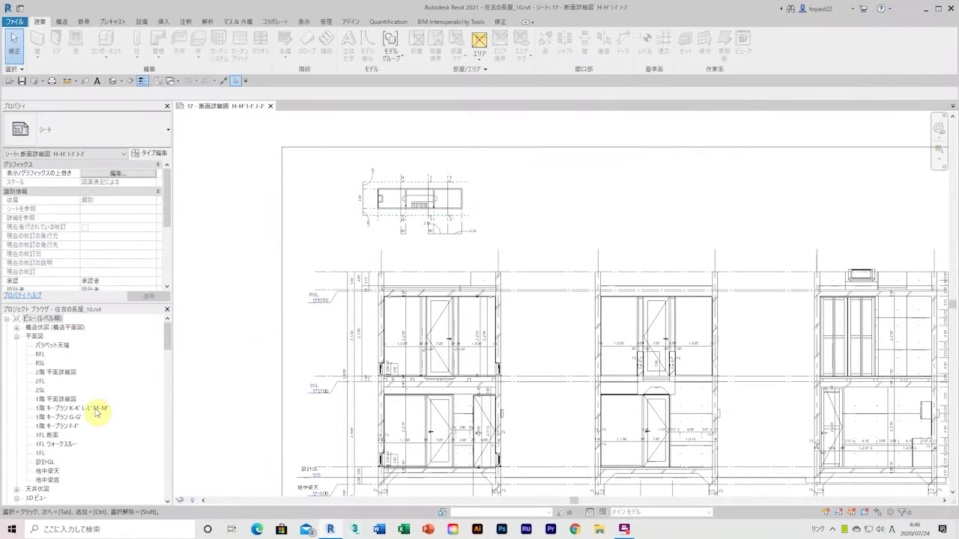
Open the 1階 キープラン G-G' and K-K' L-L' M-M' plans, then the KEYPLAN (H_I_J) legend
click(66, 418)
double_click(67, 417)
double_click(66, 409)
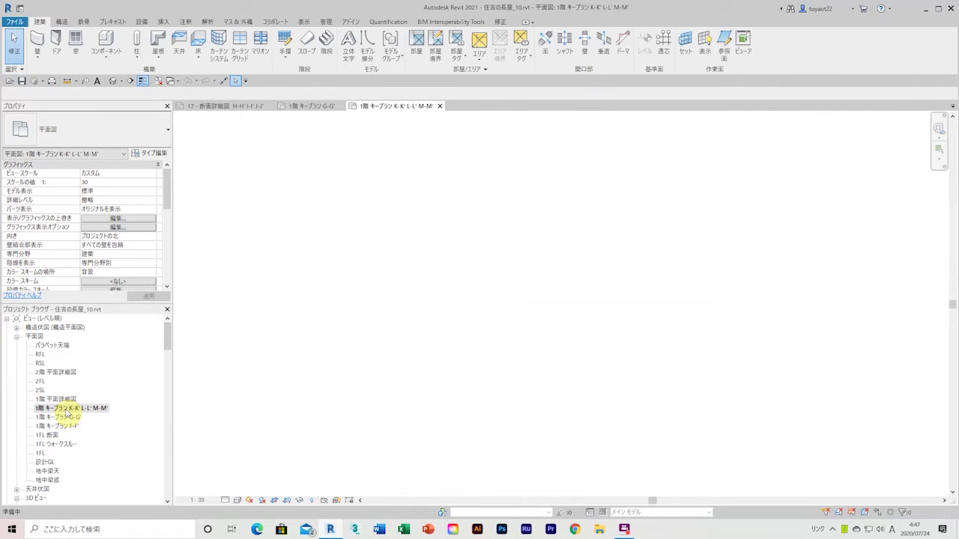
scroll(60, 420, down, 10)
double_click(49, 381)
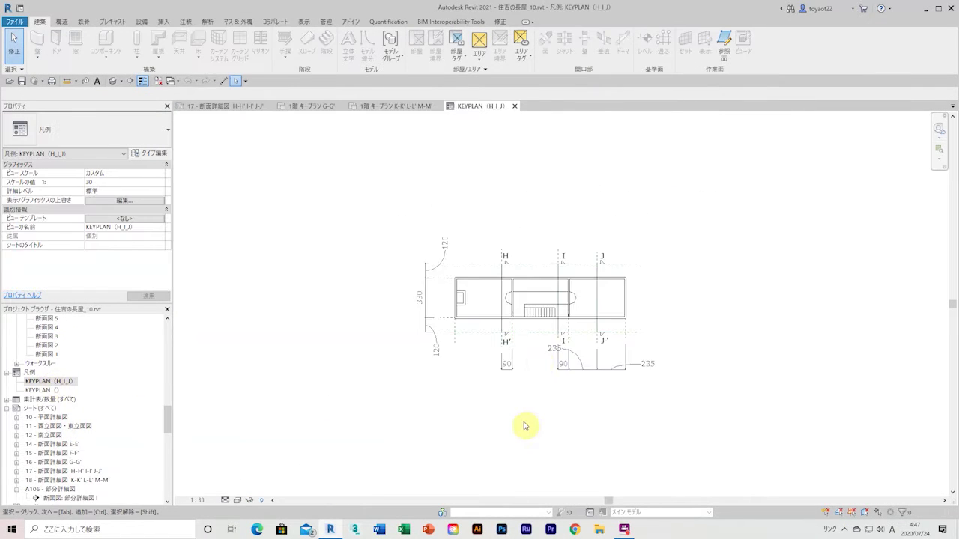
Duplicate KEYPLAN (H_I_J) with detailing and open the resulting KEYPLAN (H_I_J) コピー1 legend
right_click(45, 381)
click(258, 231)
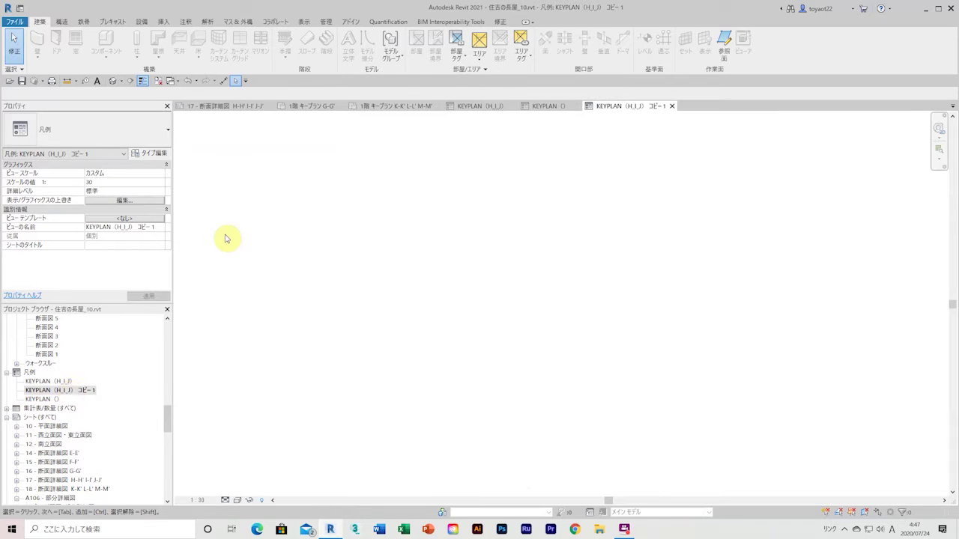
right_click(46, 393)
click(435, 338)
scroll(299, 364, down, 3)
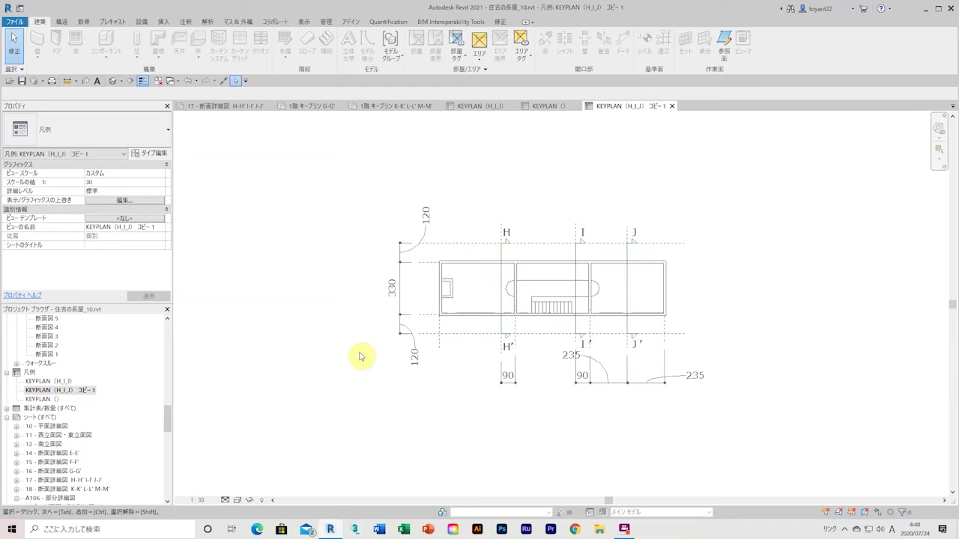
scroll(474, 354, up, 1)
key(d)
key(i)
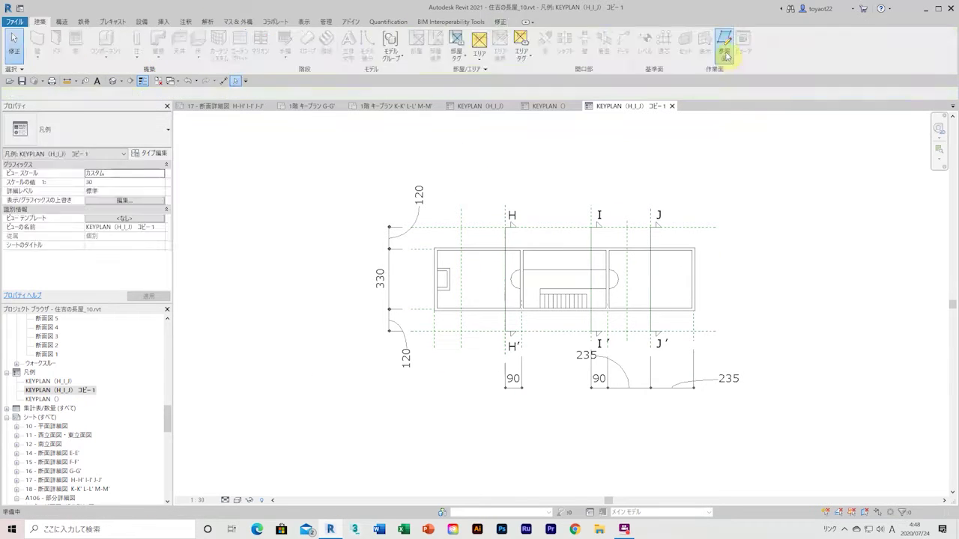
Place an aligned dimension between the reference planes near the I-lines
scroll(690, 375, up, 1)
click(579, 247)
click(605, 313)
click(591, 363)
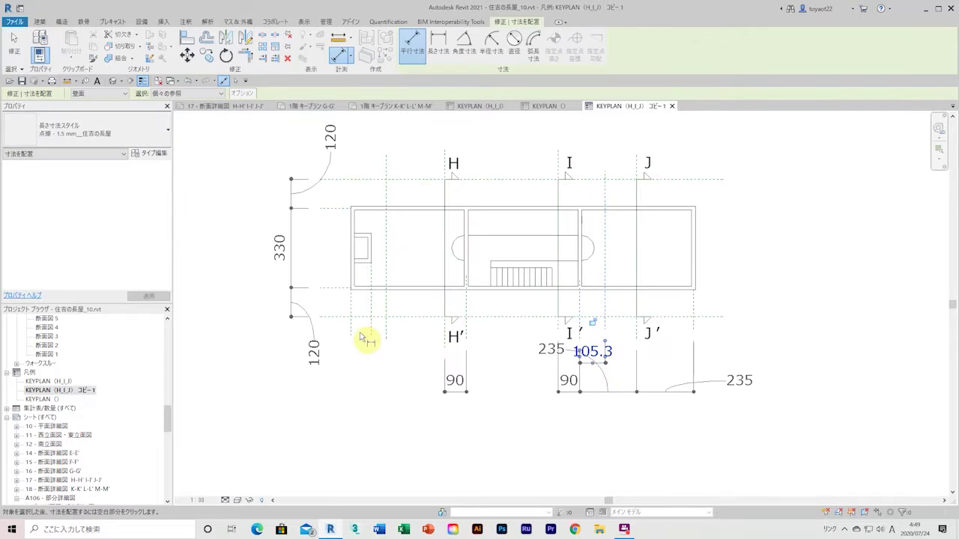
key(Escape)
key(Escape)
click(386, 307)
Set the reference plane spacings to 80 and 90 via their temporary dimensions
click(365, 326)
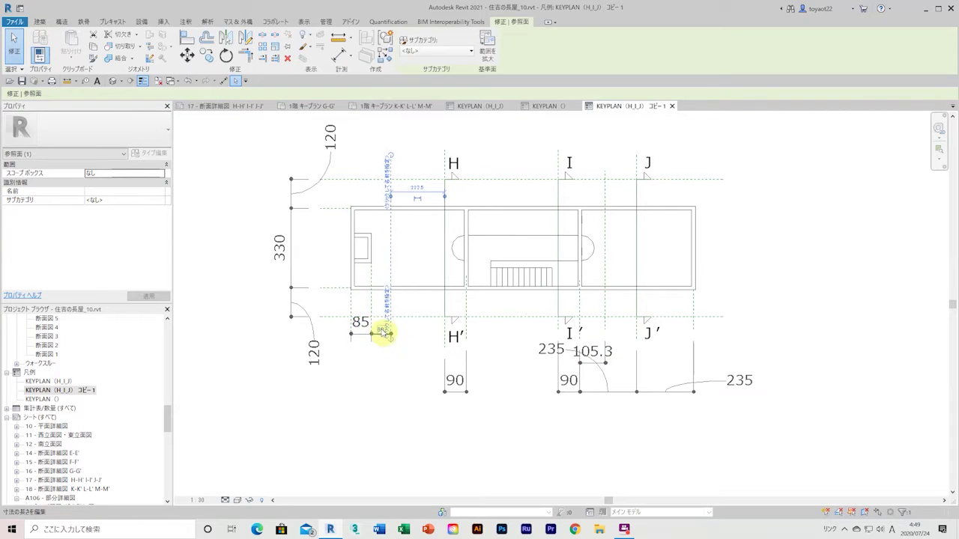
text(80)
key(Return)
click(605, 353)
text(90)
key(Return)
click(552, 437)
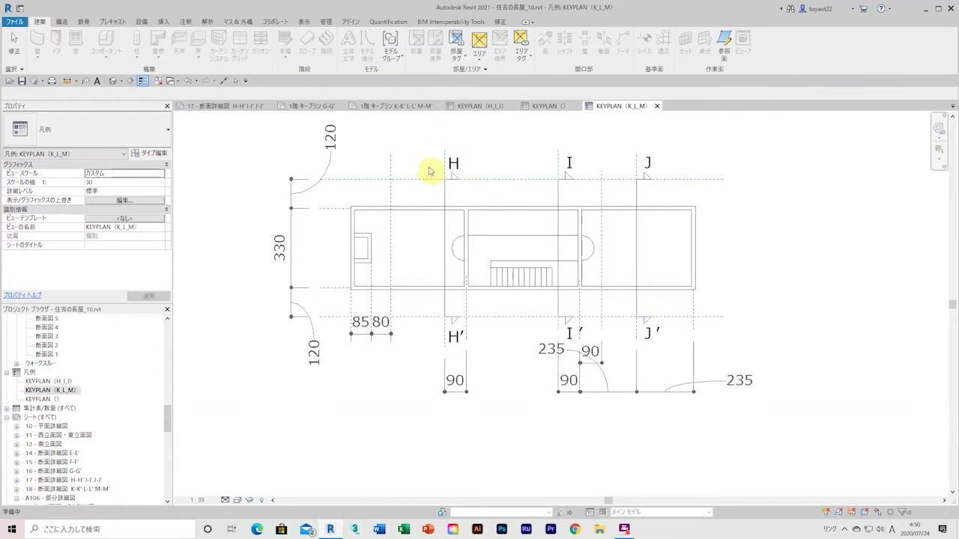
Mirror section line H across its own line to flip its direction arrows
click(453, 183)
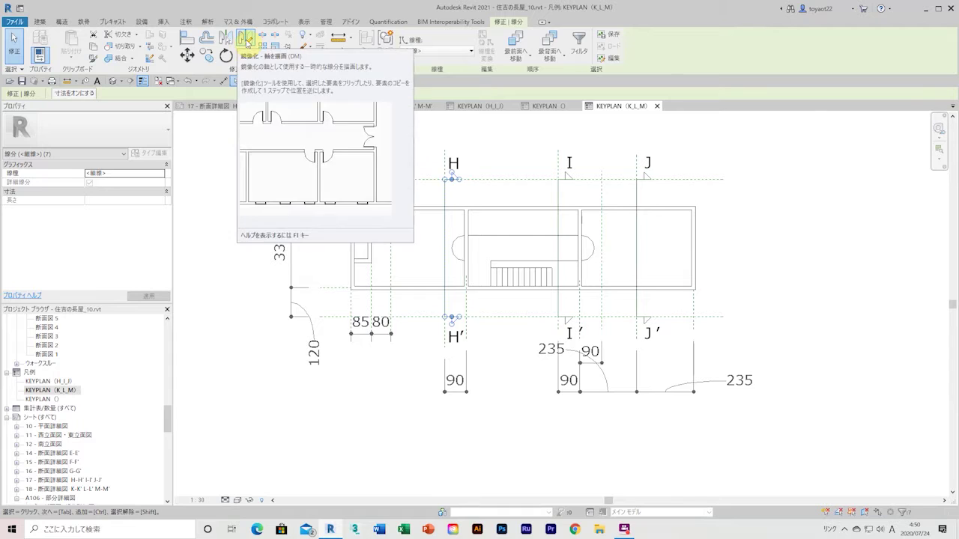
key(Escape)
click(454, 187)
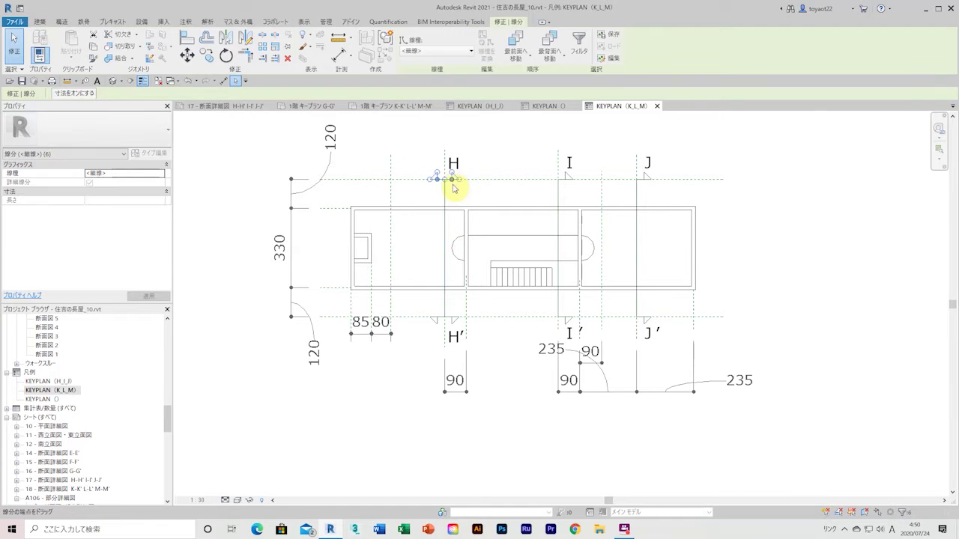
key(Escape)
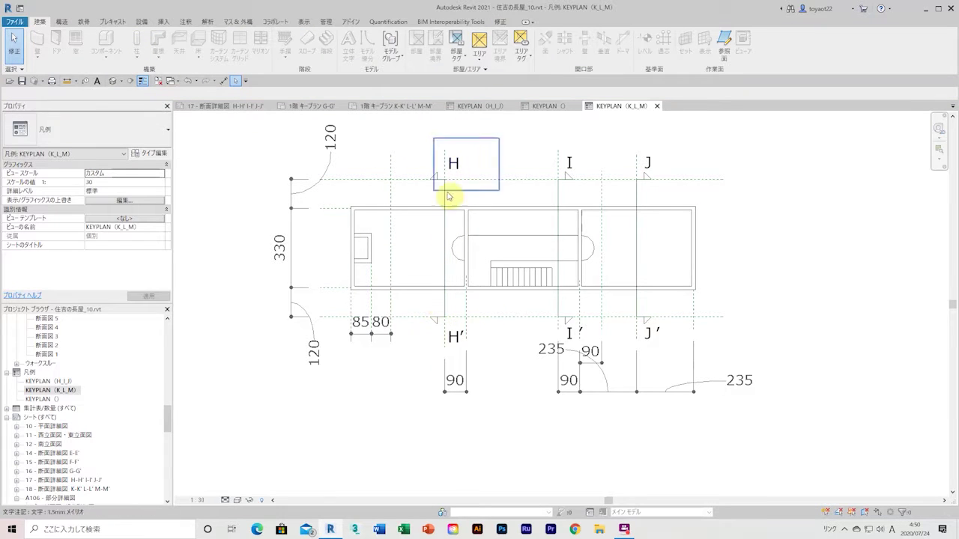
Check the H and I′ labels and the key plan component, then recenter the view
click(442, 276)
key(Escape)
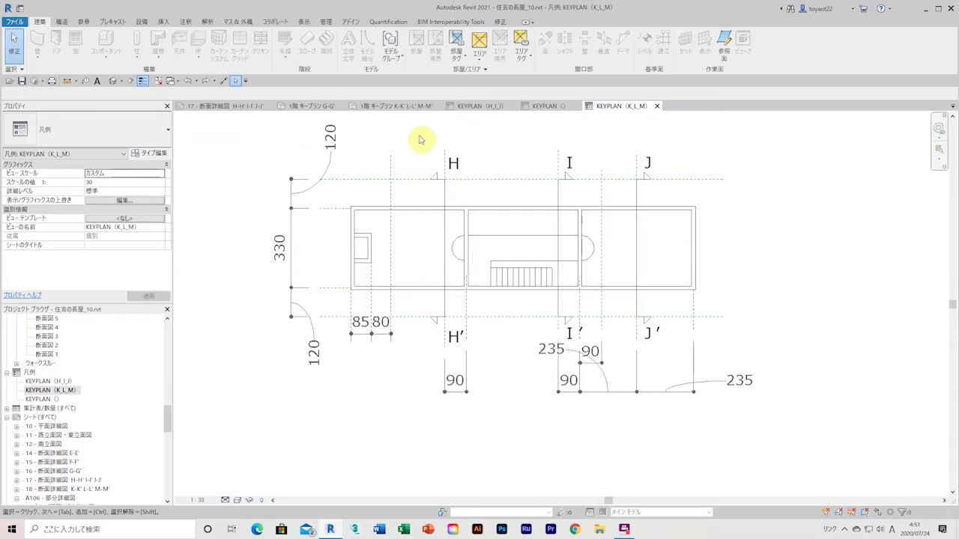
drag(441, 200, 432, 315)
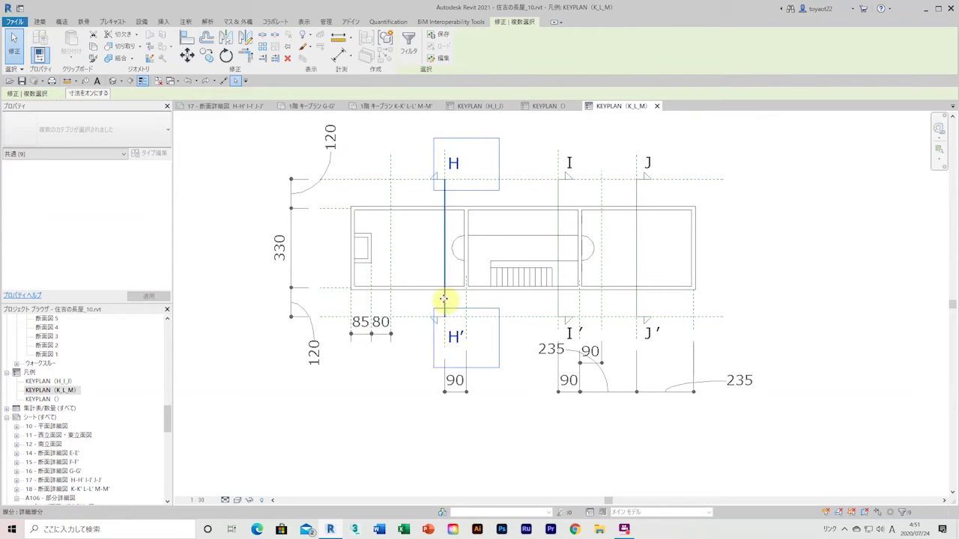
click(440, 255)
scroll(592, 304, up, 3)
scroll(359, 212, up, 2)
scroll(358, 236, down, 4)
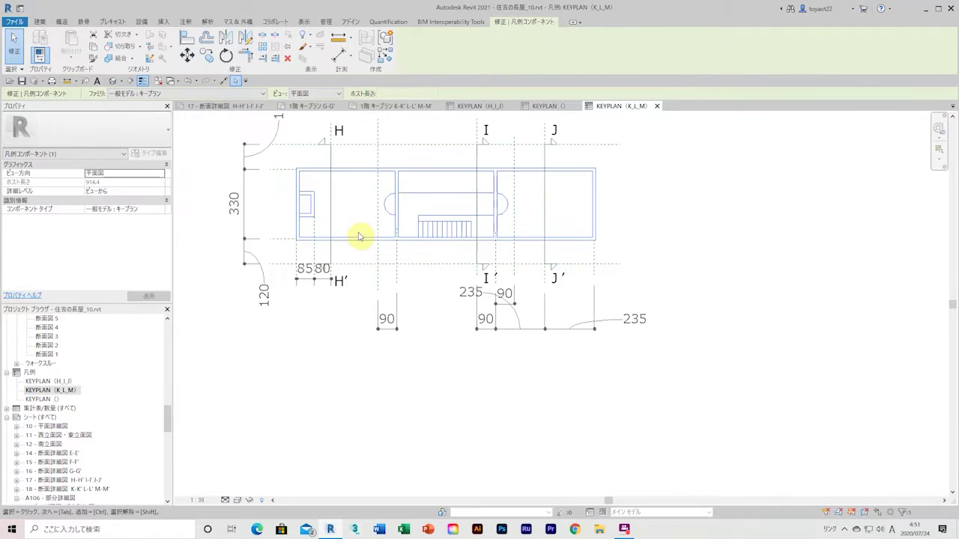
key(Escape)
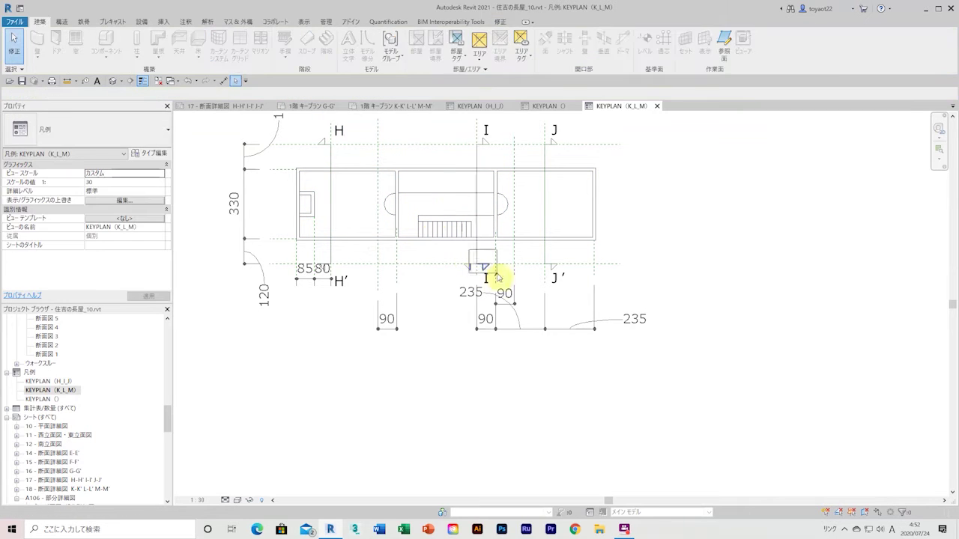
click(488, 278)
key(Escape)
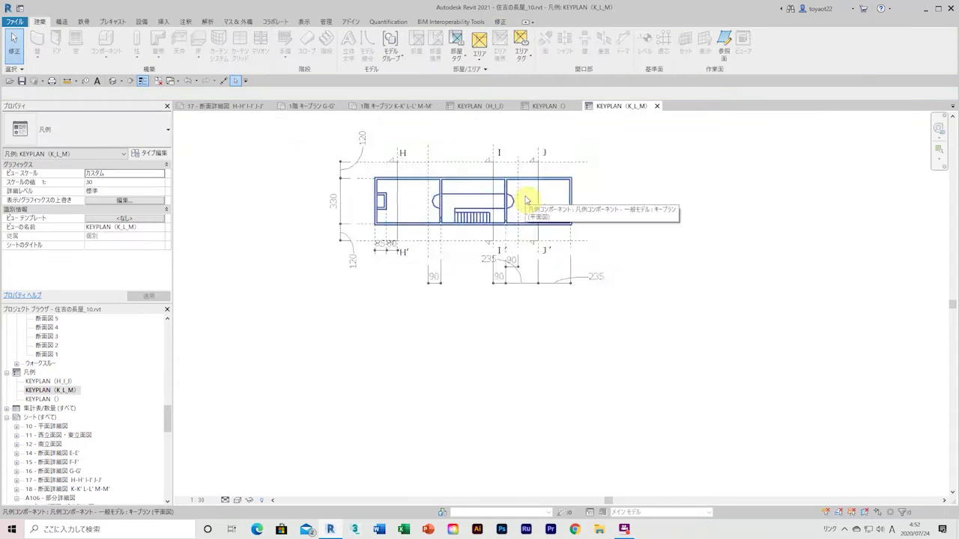
scroll(527, 201, down, 2)
middle_drag(527, 201, 552, 224)
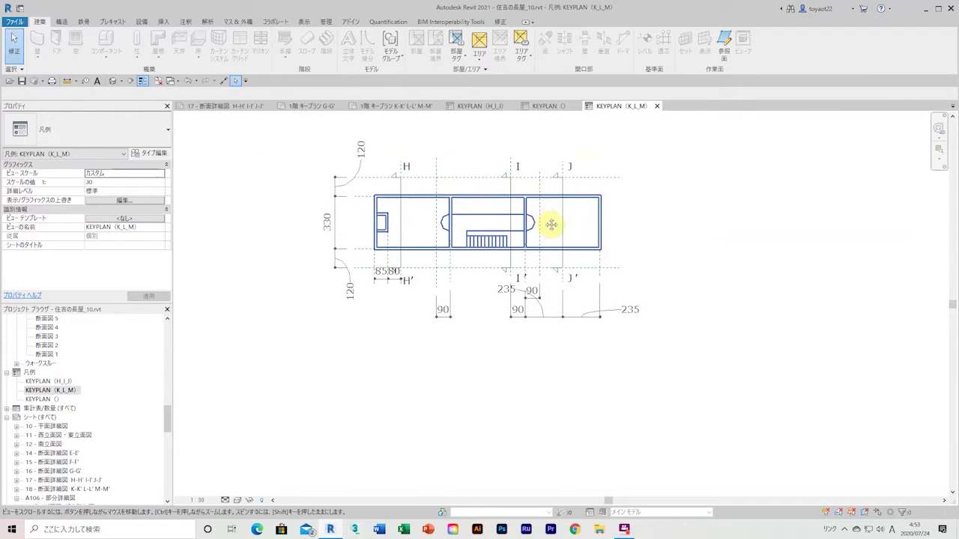
Relabel the section marks from H, I, J to K′, L′, M′
double_click(406, 166)
text(K)
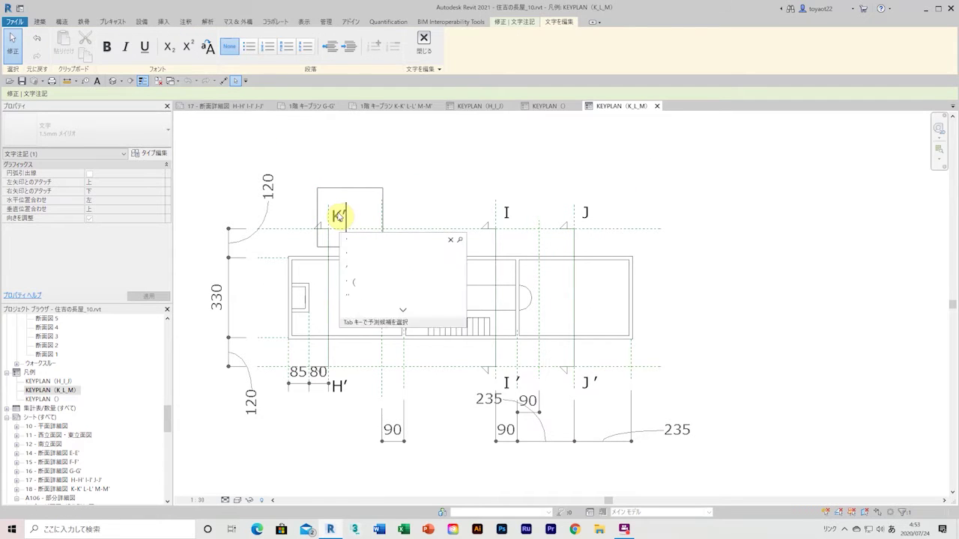
click(375, 161)
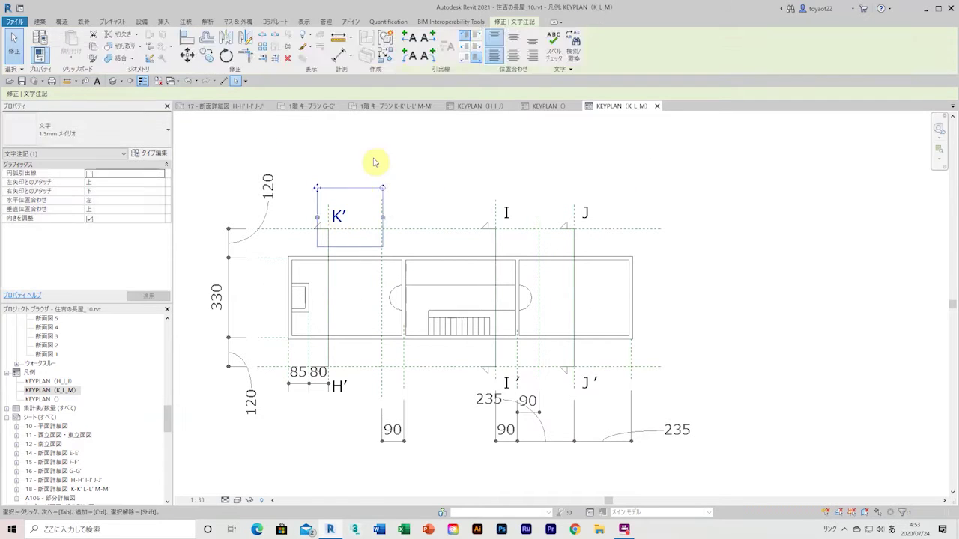
double_click(511, 227)
text(')
click(592, 213)
click(589, 215)
text(M')
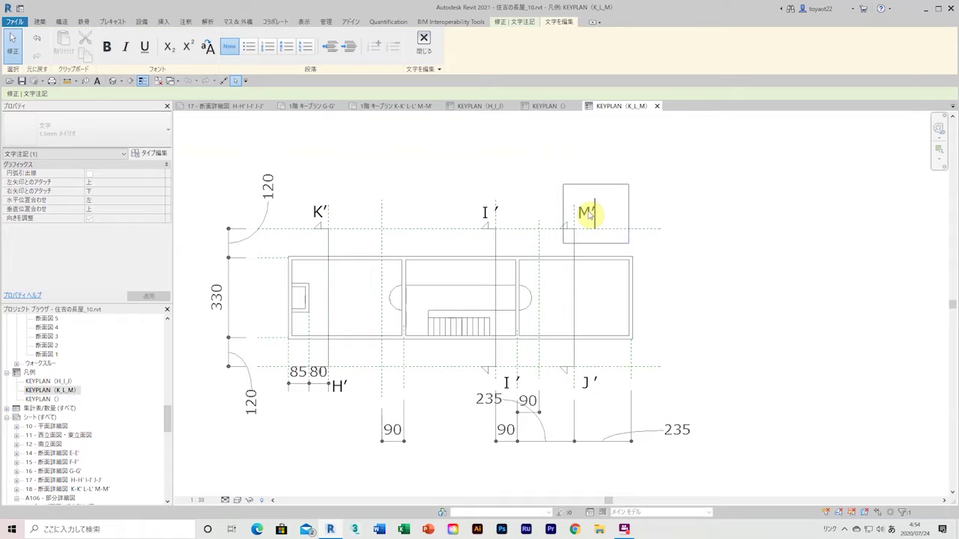
key(Escape)
double_click(484, 215)
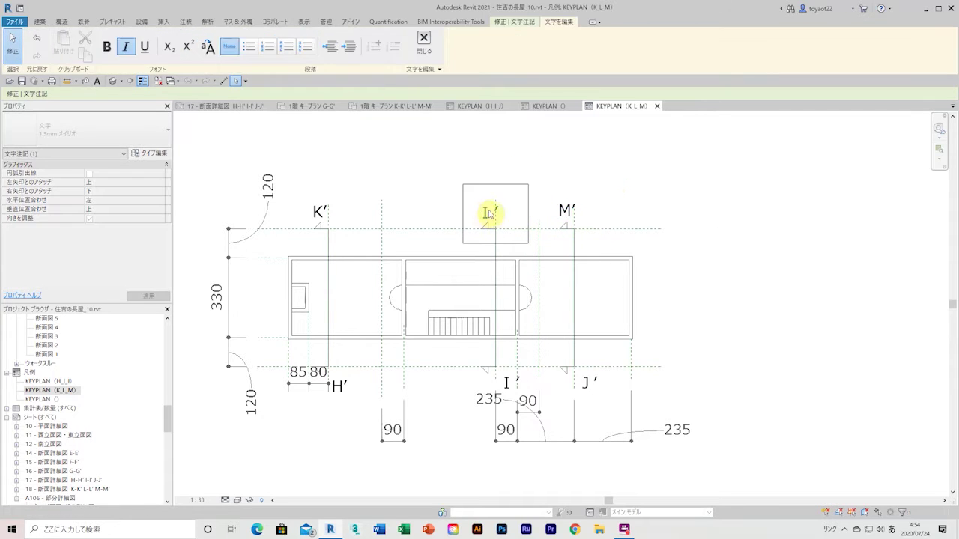
key(Escape)
key(ctrl+z)
key(ctrl+z)
double_click(494, 200)
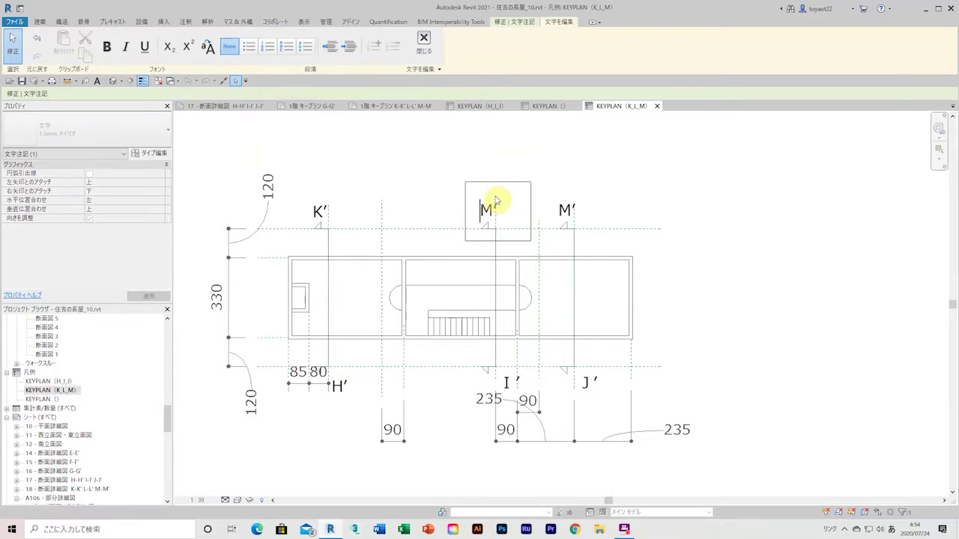
click(665, 255)
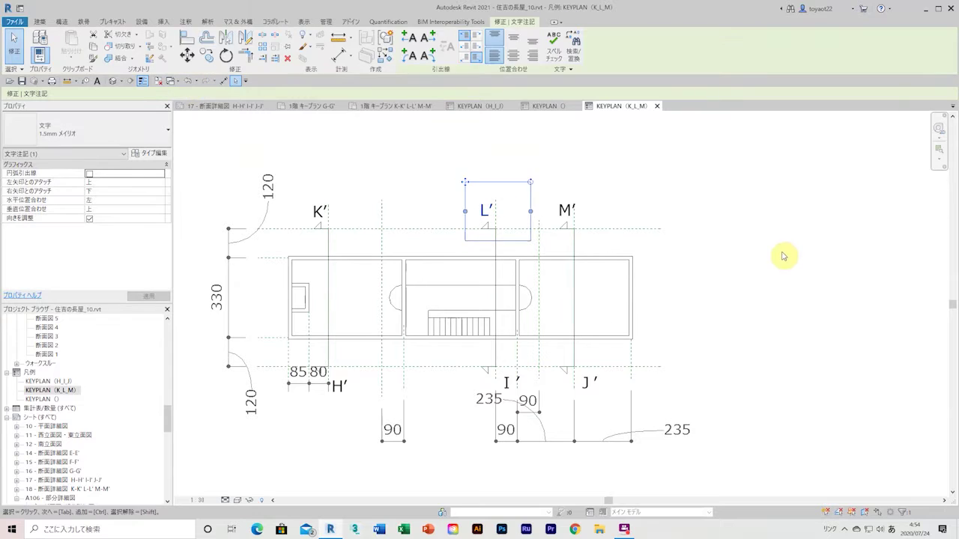
Nudge the M′ and J′ labels slightly left
click(574, 207)
ctrl+click(552, 358)
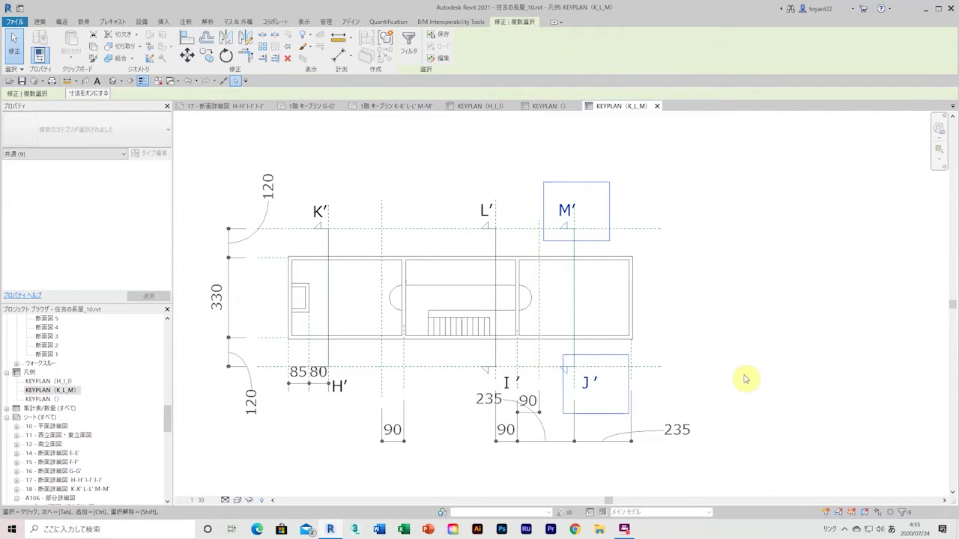
key(Left)
key(Left)
key(Left)
click(680, 332)
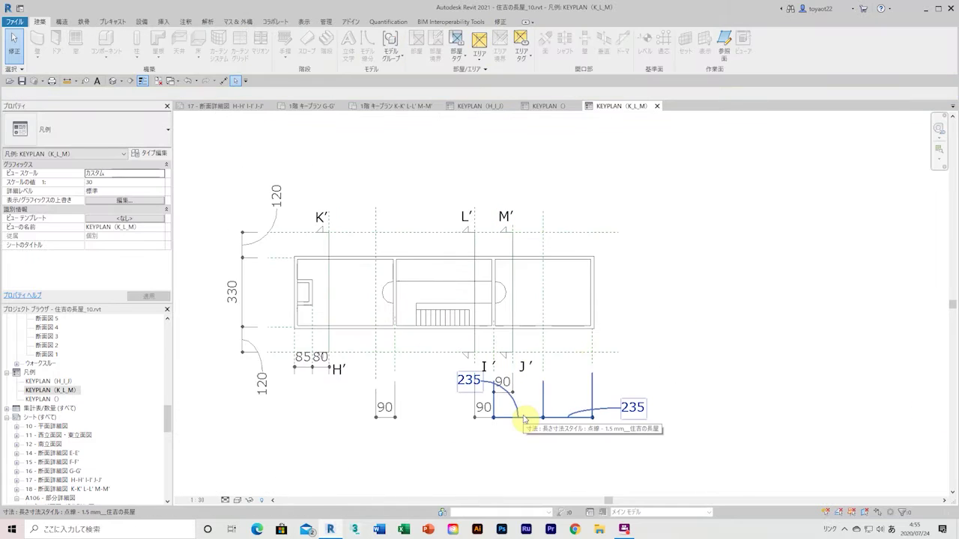
Delete the stray reference plane near M′ and the leftover H′ label and dimension
click(516, 222)
scroll(456, 358, up, 3)
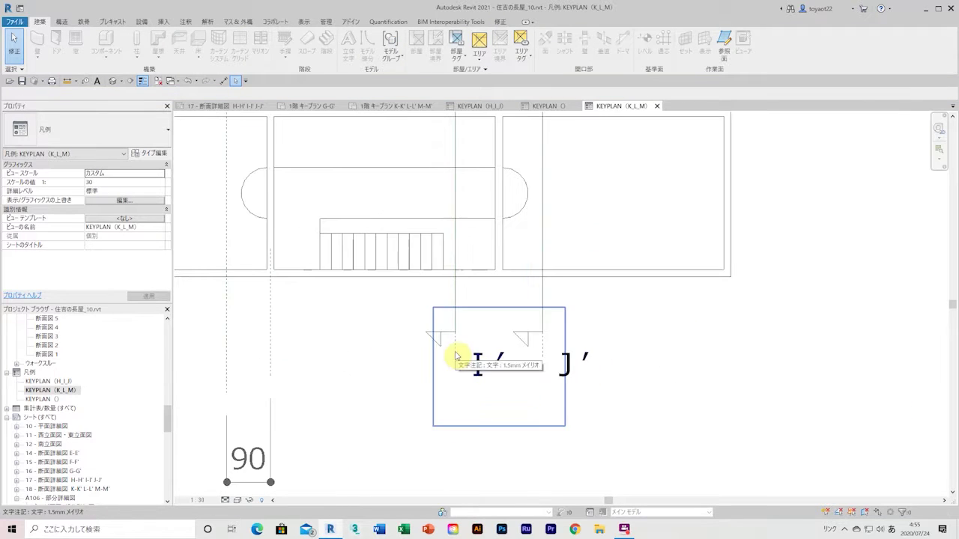
scroll(491, 356, down, 1)
key(Delete)
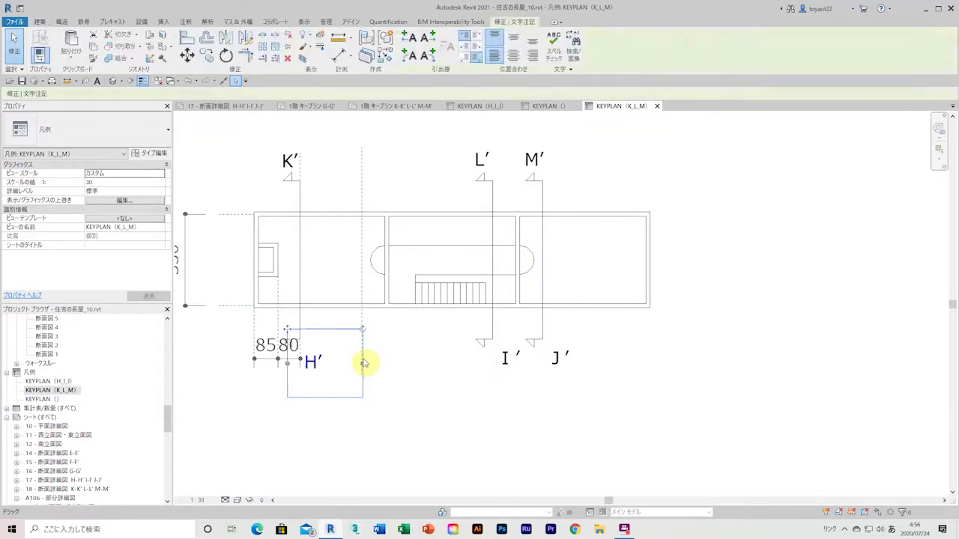
click(364, 363)
key(Delete)
key(Escape)
Copy the K′, L′ and M′ labels straight down below the plan
scroll(236, 322, down, 2)
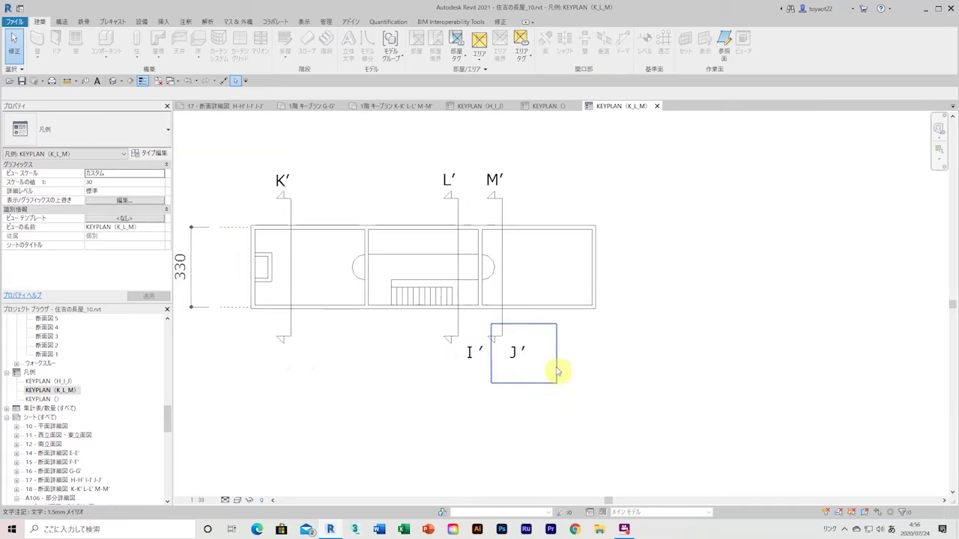
drag(563, 171, 259, 187)
click(186, 47)
click(293, 172)
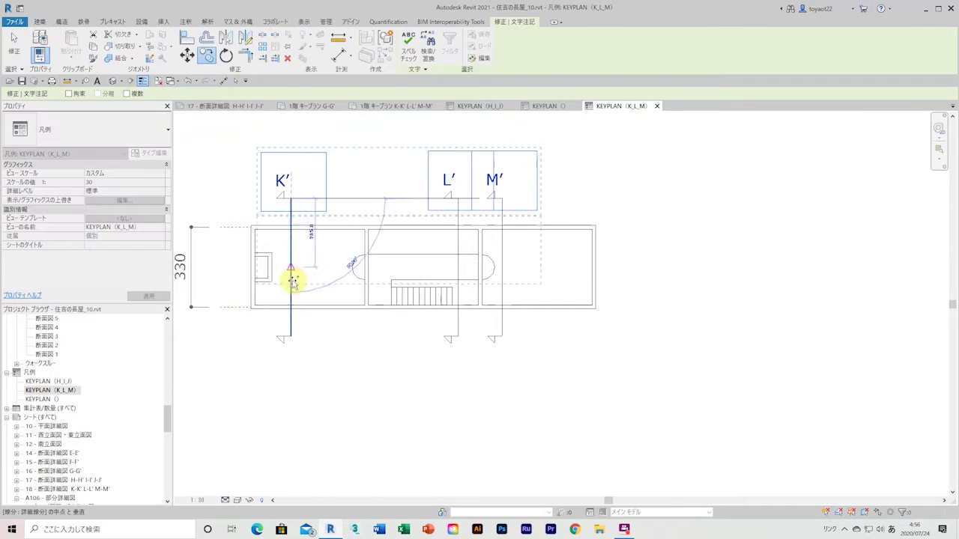
click(293, 344)
Edit the copied labels to drop the primes, giving K, L and M
double_click(286, 355)
key(BackSpace)
double_click(448, 353)
key(BackSpace)
double_click(493, 353)
key(BackSpace)
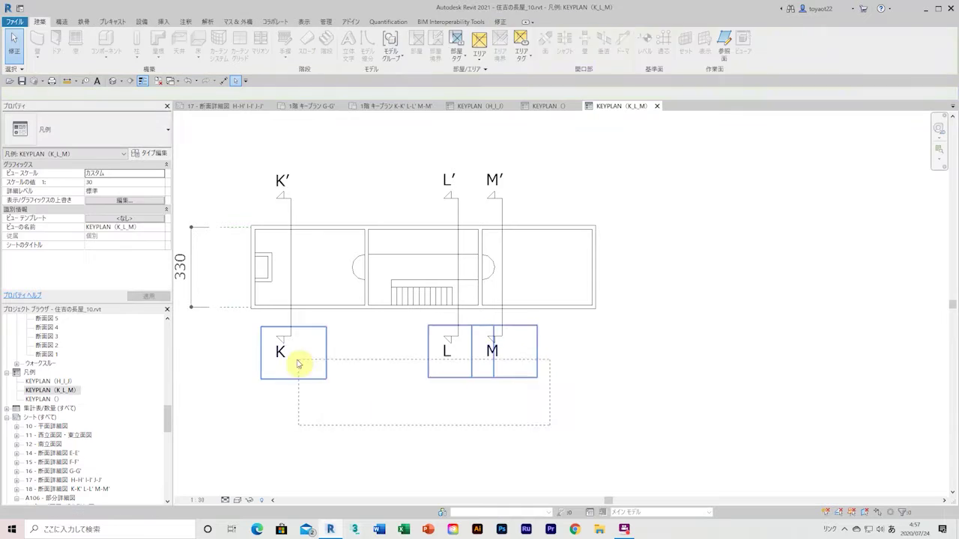
click(235, 319)
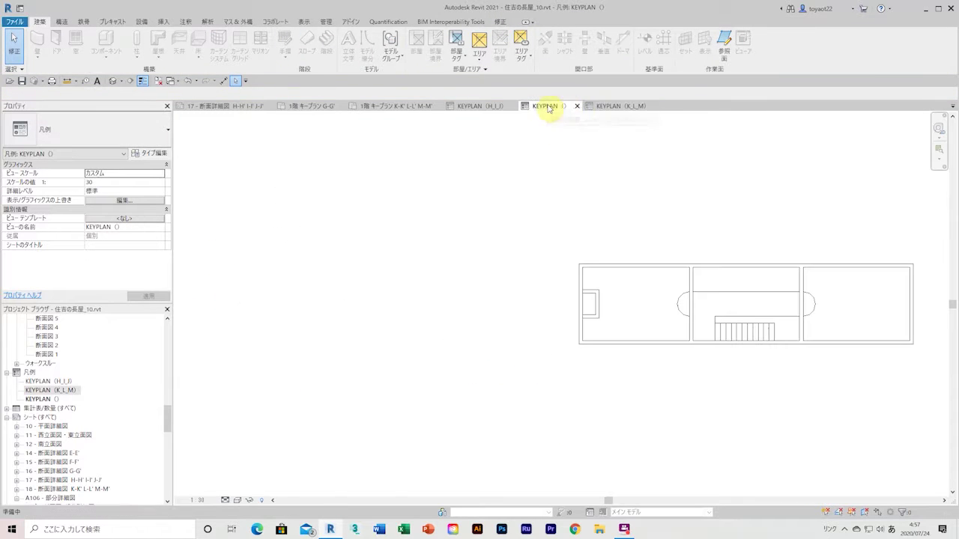
Open sheet 18 and place the KEYPLAN (K_L_M) legend at its top-left
scroll(97, 377, down, 3)
double_click(74, 435)
scroll(79, 367, up, 1)
drag(49, 346, 406, 161)
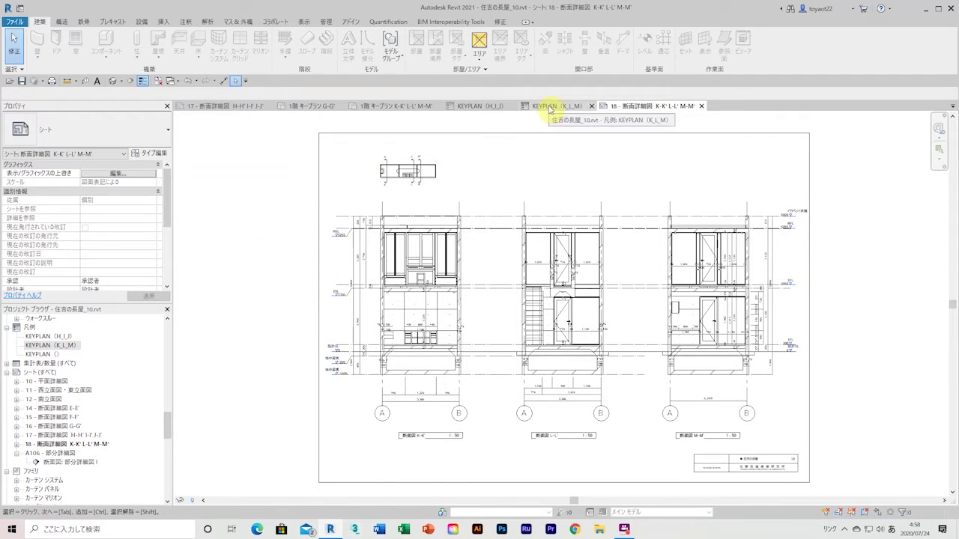
Open sheets 17 and 16 G-G′, closing the K-K′ plan and all other inactive views
double_click(74, 435)
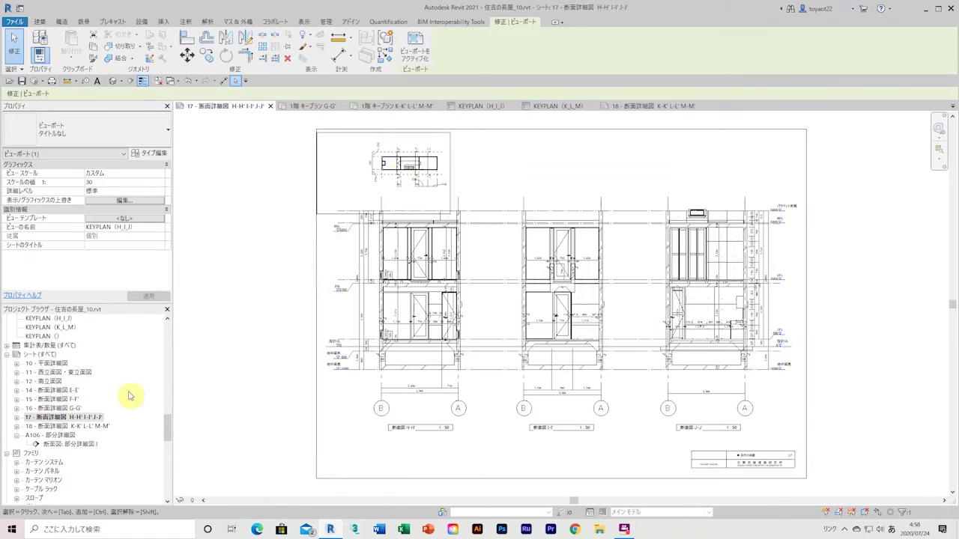
click(659, 105)
click(420, 106)
click(442, 106)
click(196, 109)
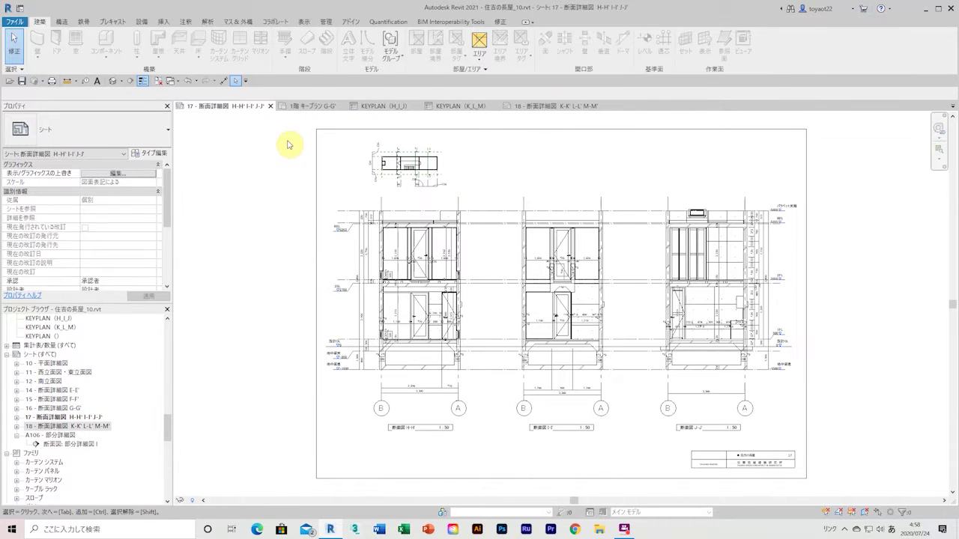
double_click(66, 408)
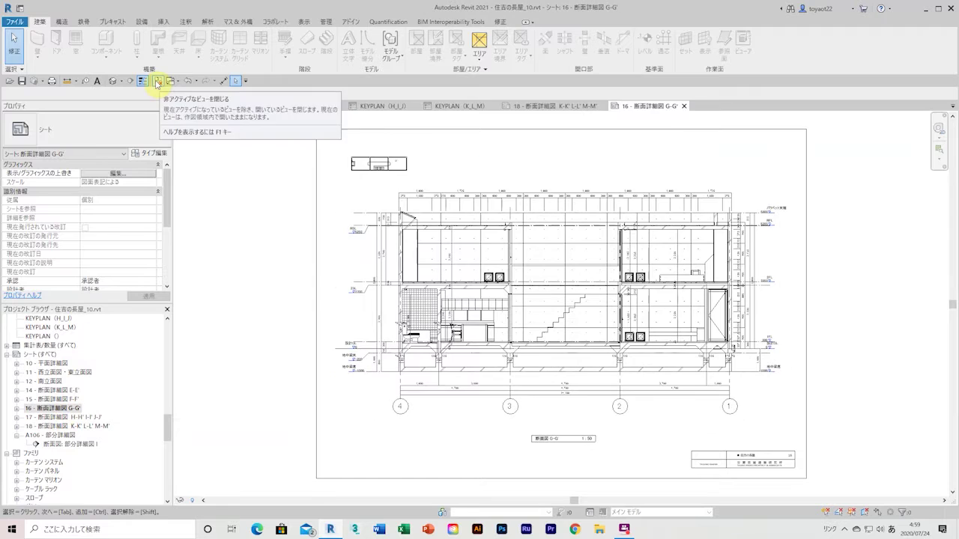
click(158, 81)
click(374, 167)
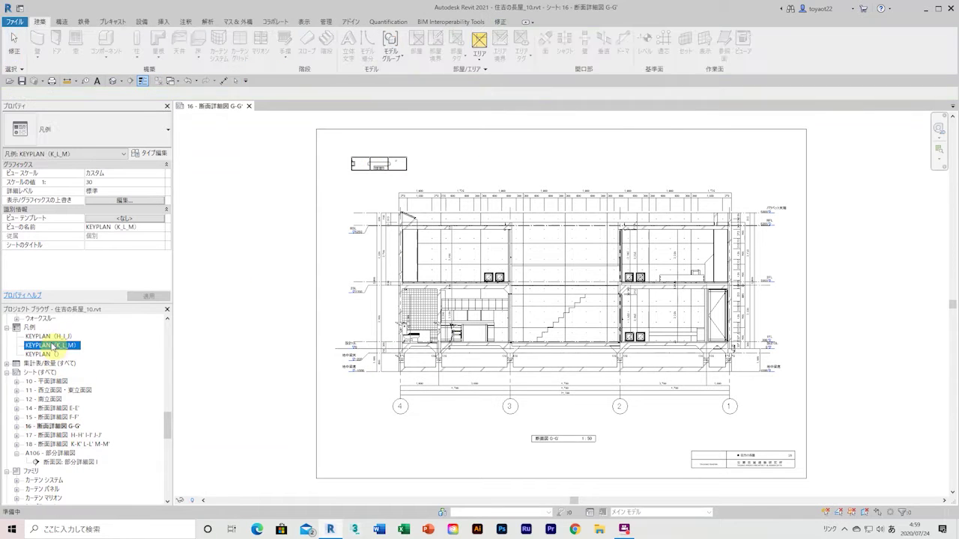
Open the KEYPLAN (H_I_J) legend and draw a reference plane across the plan
double_click(51, 345)
double_click(48, 336)
scroll(356, 227, up, 2)
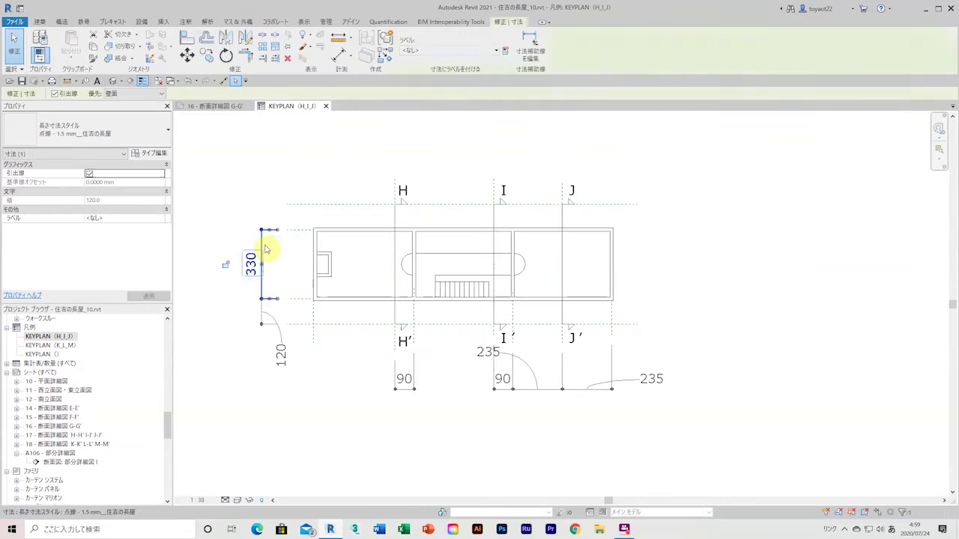
click(724, 43)
click(273, 242)
click(653, 242)
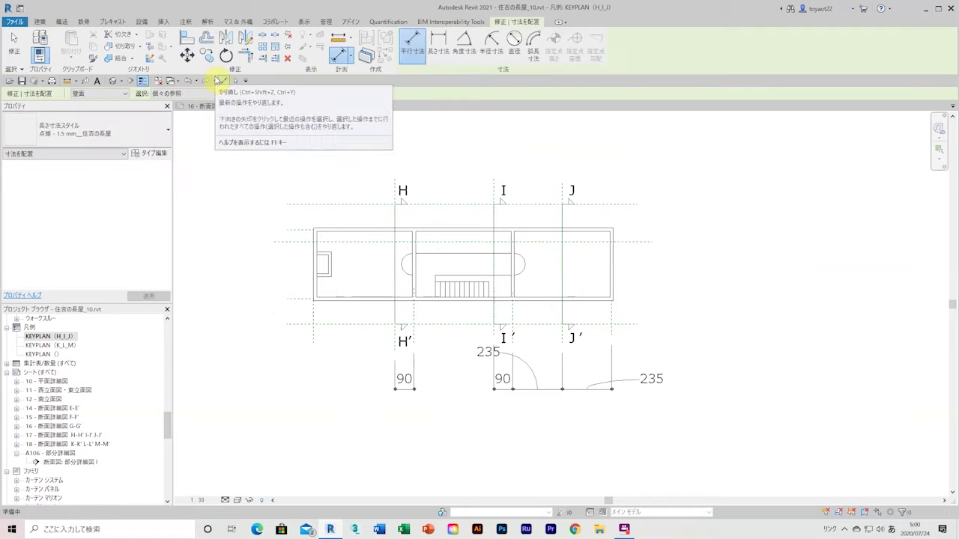
scroll(466, 200, up, 2)
click(467, 223)
click(467, 222)
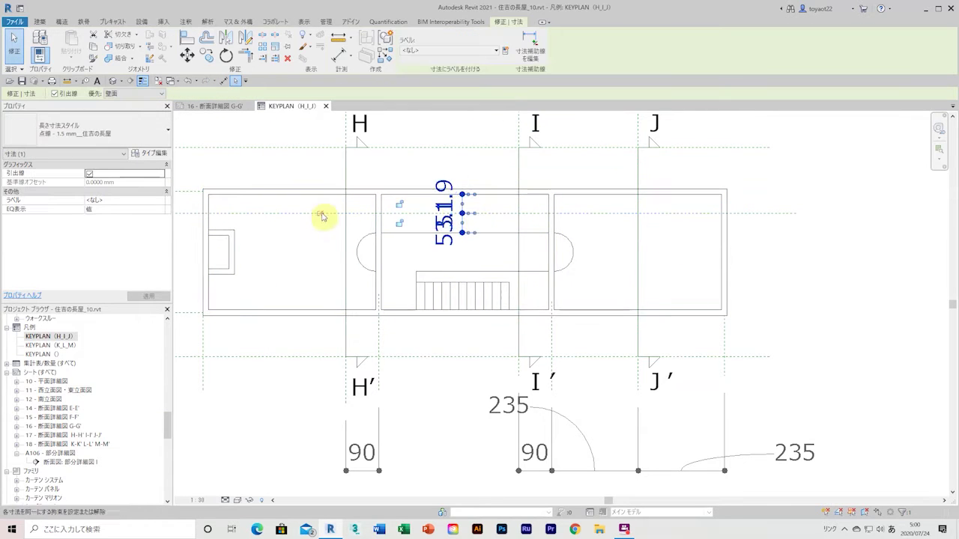
key(ctrl+z)
scroll(847, 197, down, 3)
scroll(845, 199, down, 2)
Draw a vertical reference plane right of the plan and dimension both outer reference planes
key(r)
key(p)
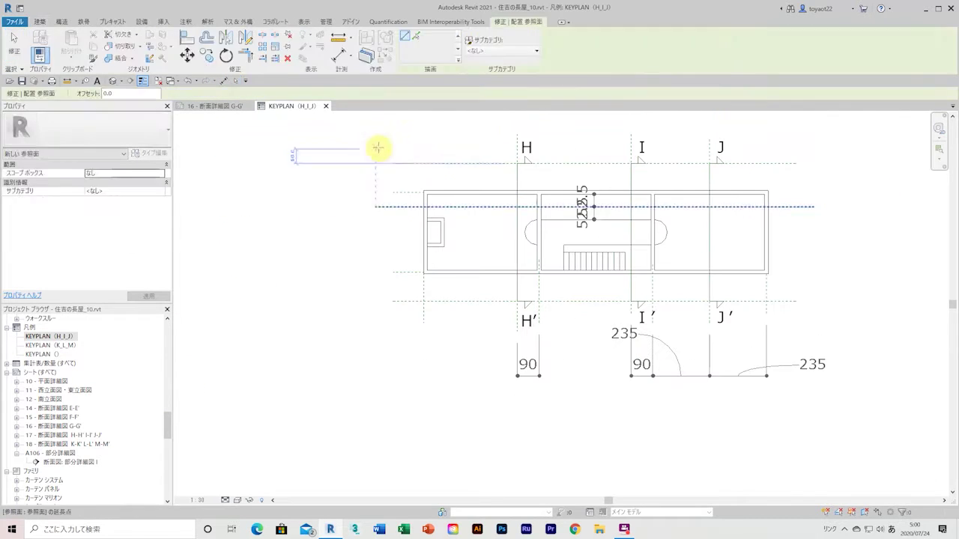
click(824, 145)
click(824, 330)
key(d)
key(i)
click(375, 327)
click(424, 327)
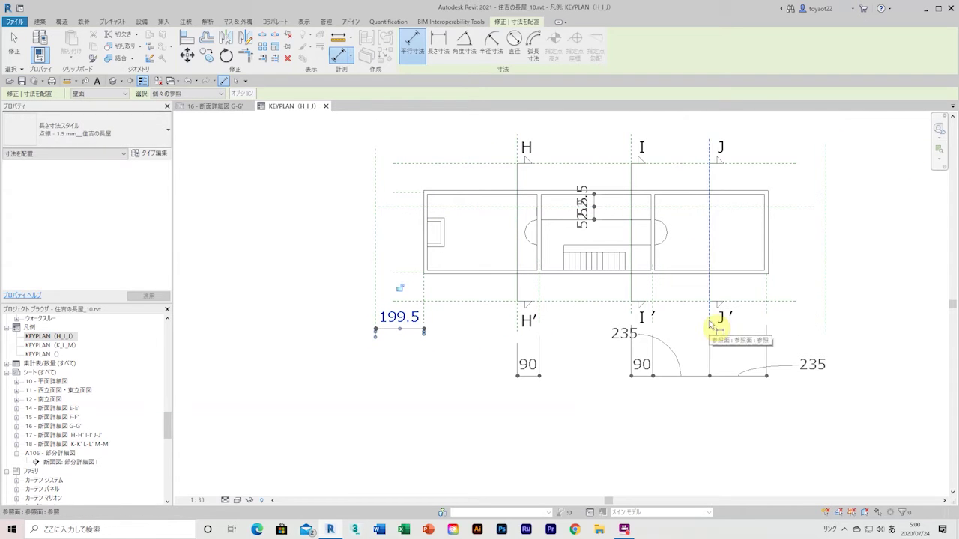
click(766, 291)
click(826, 300)
click(795, 311)
key(Escape)
Select the left reference plane, then zoom out to the whole key plan
scroll(417, 310, up, 3)
scroll(425, 284, up, 2)
click(425, 273)
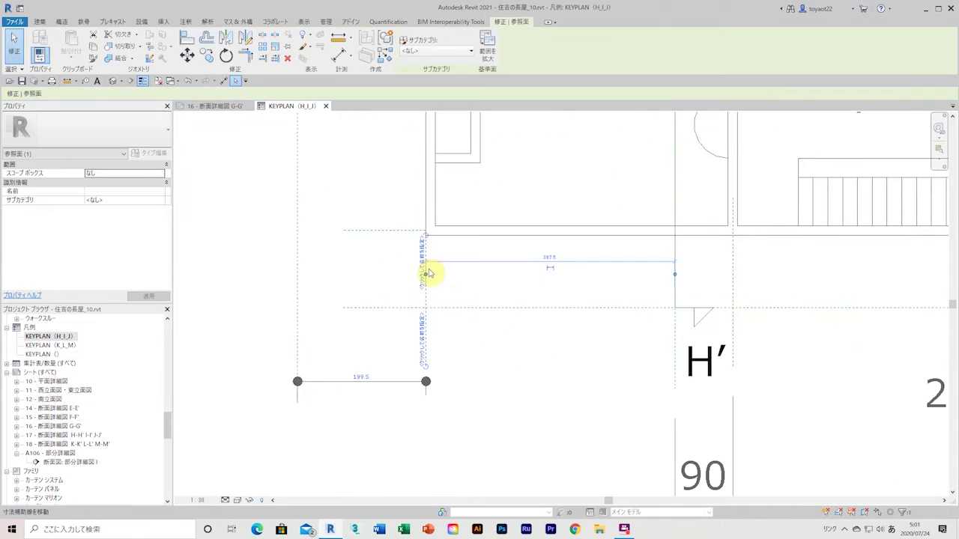
right_click(325, 364)
click(389, 463)
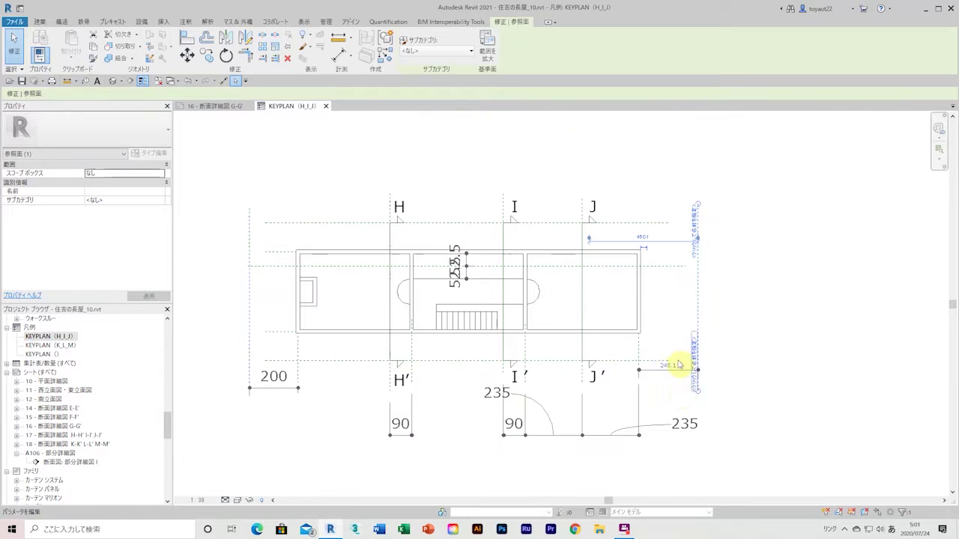
key(Escape)
Start detail lines, then try rotating and copying the selected lines near the section line's left end
key(d)
key(l)
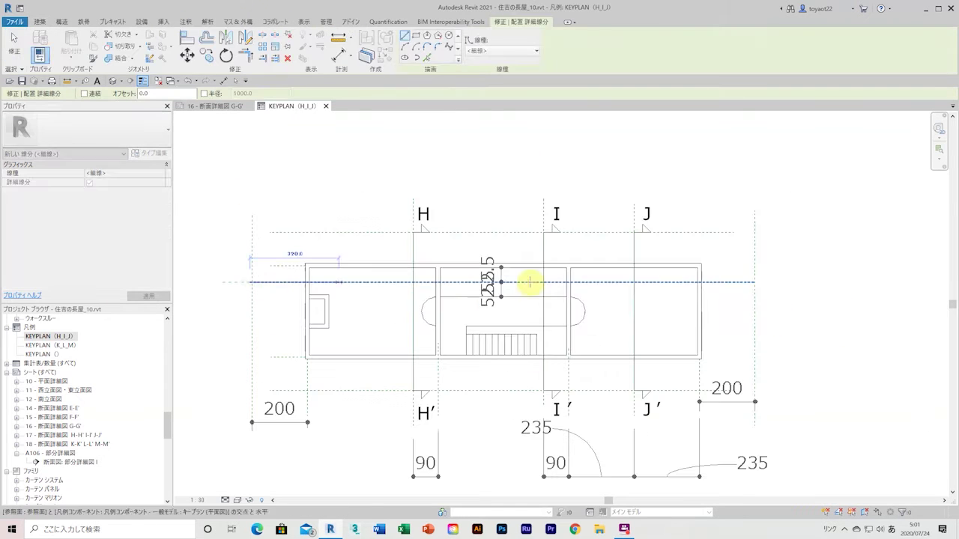
scroll(749, 322, down, 1)
scroll(462, 317, up, 1)
key(Escape)
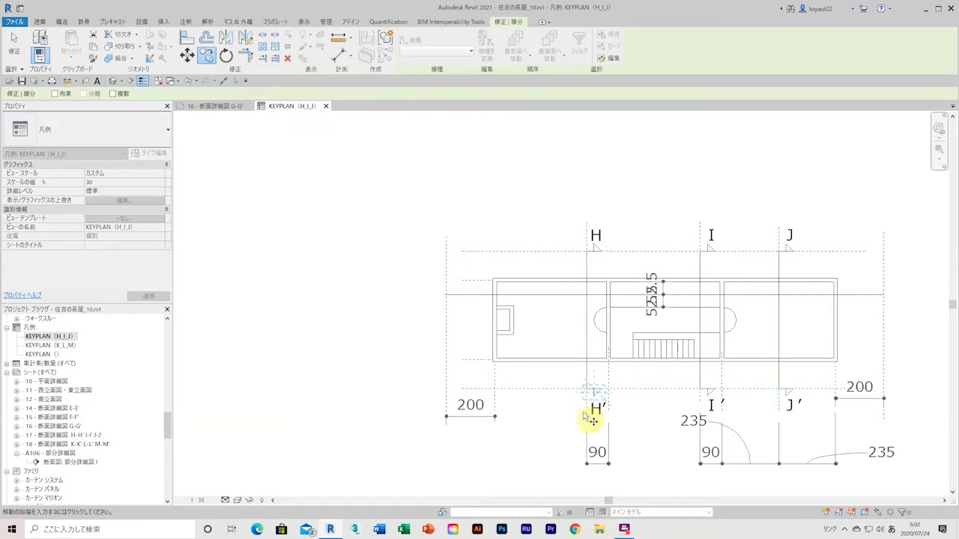
key(r)
key(o)
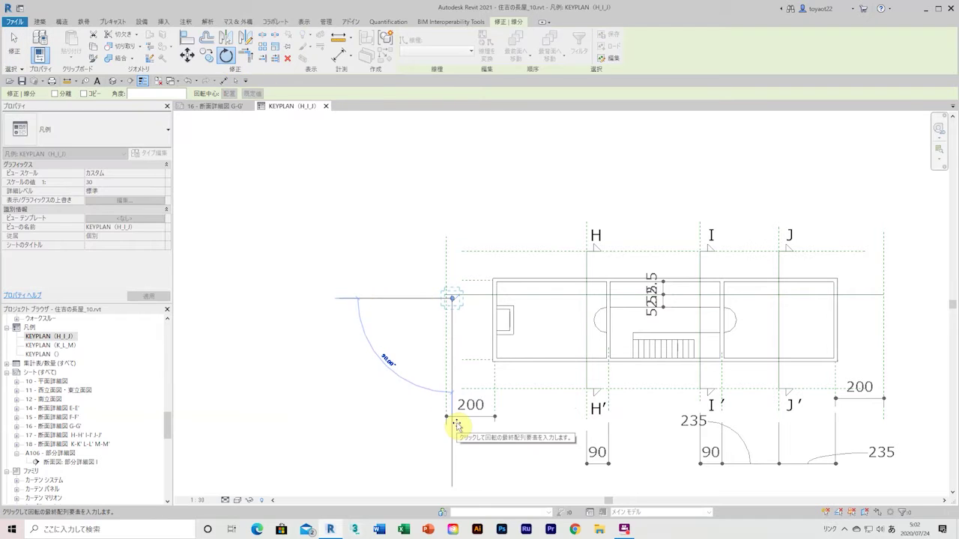
key(Escape)
key(c)
key(o)
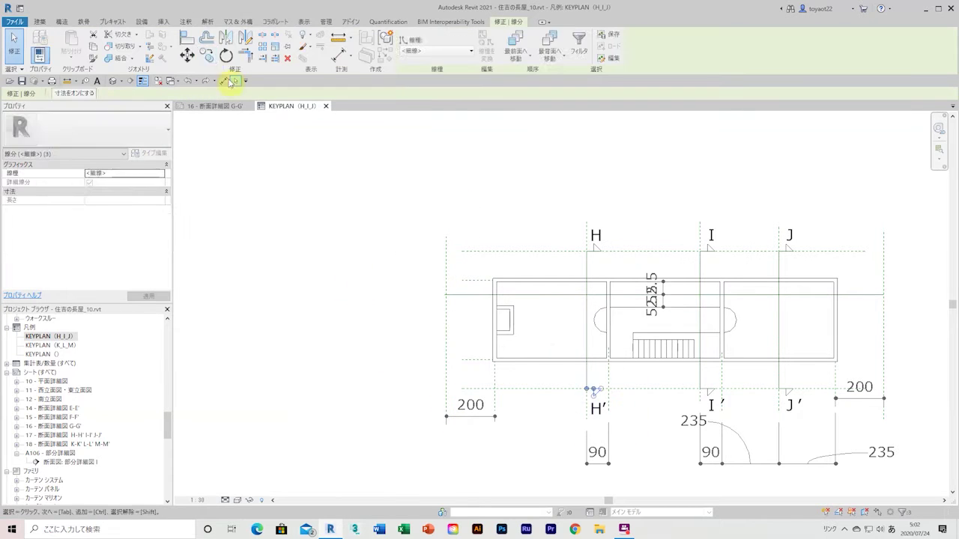
click(586, 389)
Rotate the vertical line left of the plan to horizontal, then undo the rotation
key(Escape)
click(443, 305)
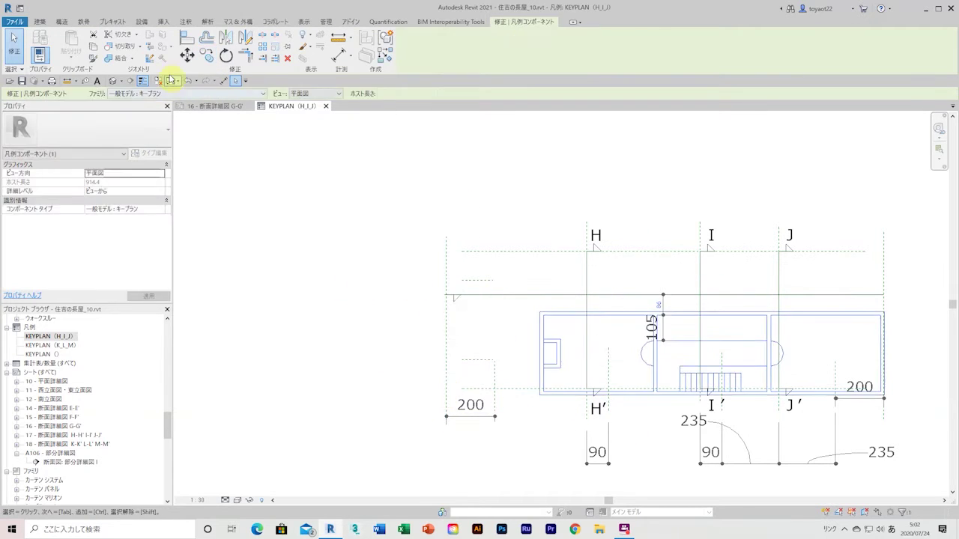
click(226, 55)
scroll(449, 292, up, 2)
click(374, 276)
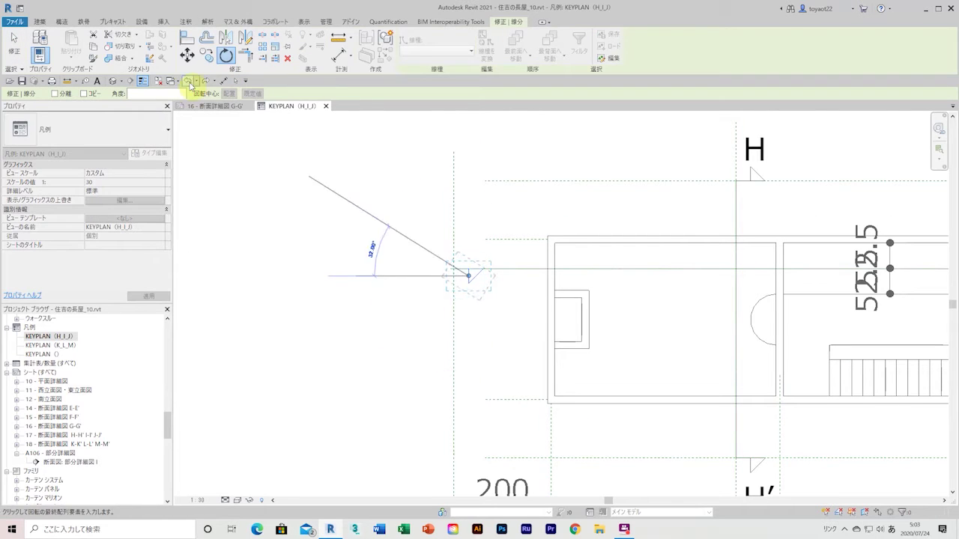
key(Escape)
scroll(456, 278, up, 2)
click(464, 275)
key(r)
key(o)
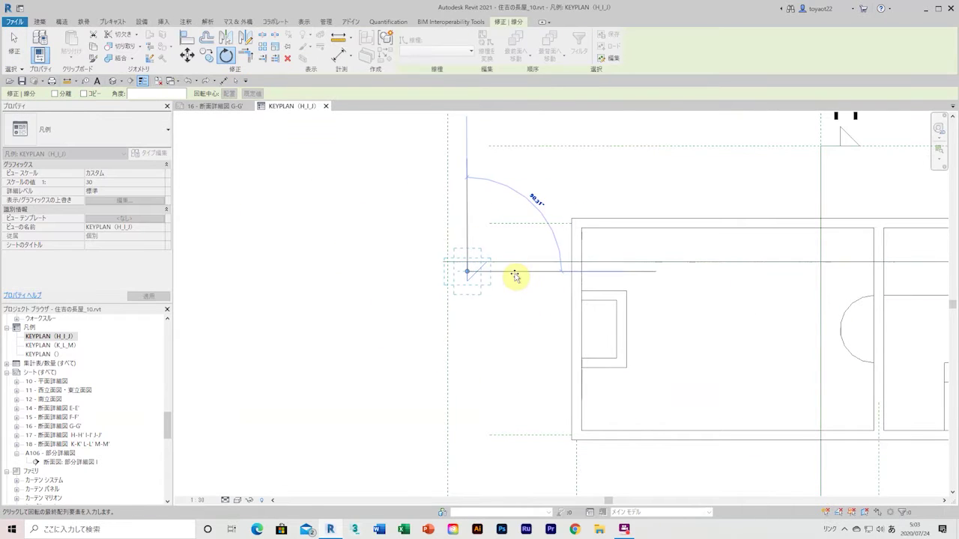
click(529, 274)
scroll(529, 274, down, 2)
scroll(528, 274, up, 2)
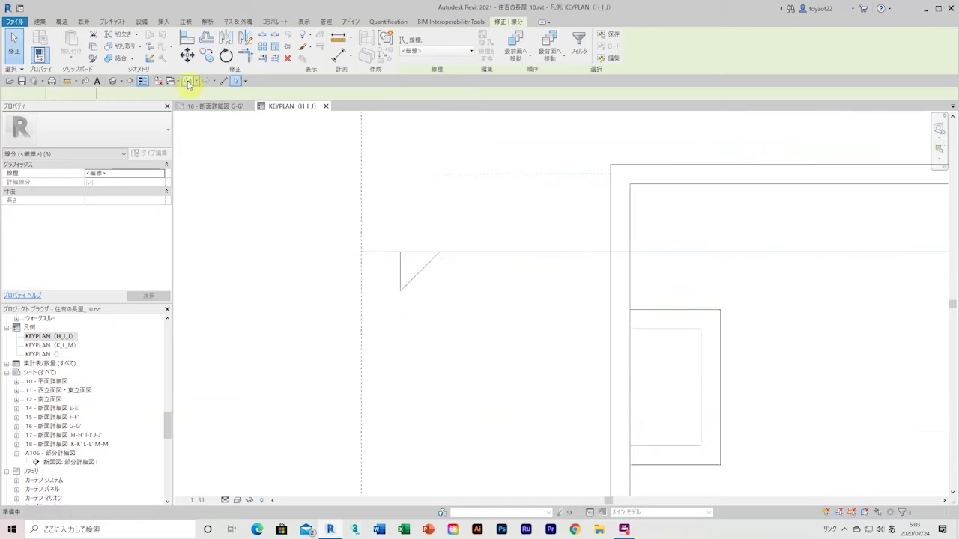
click(188, 81)
scroll(428, 310, down, 3)
Draw a detail-line arrowhead at the section line's left reference plane end and zoom out
drag(236, 217, 447, 314)
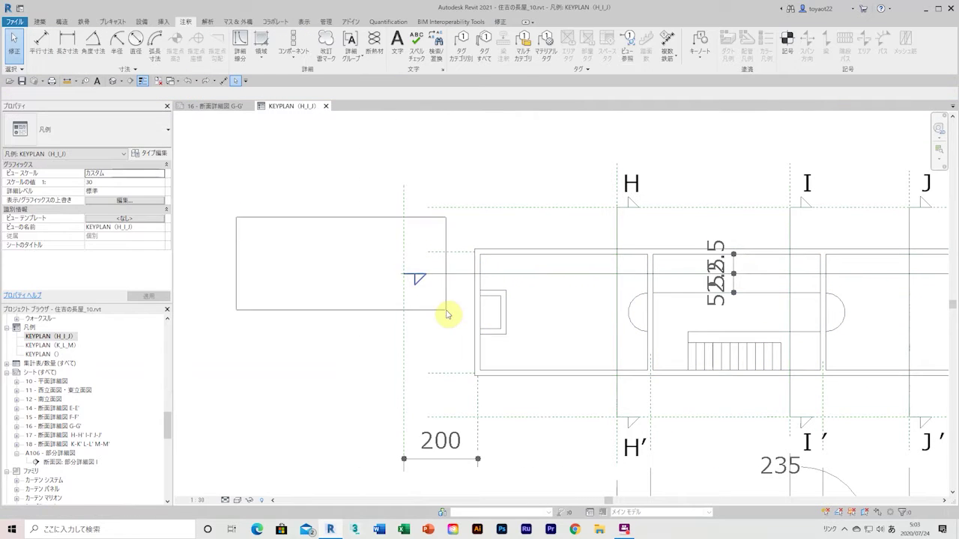
scroll(449, 292, up, 3)
key(d)
key(l)
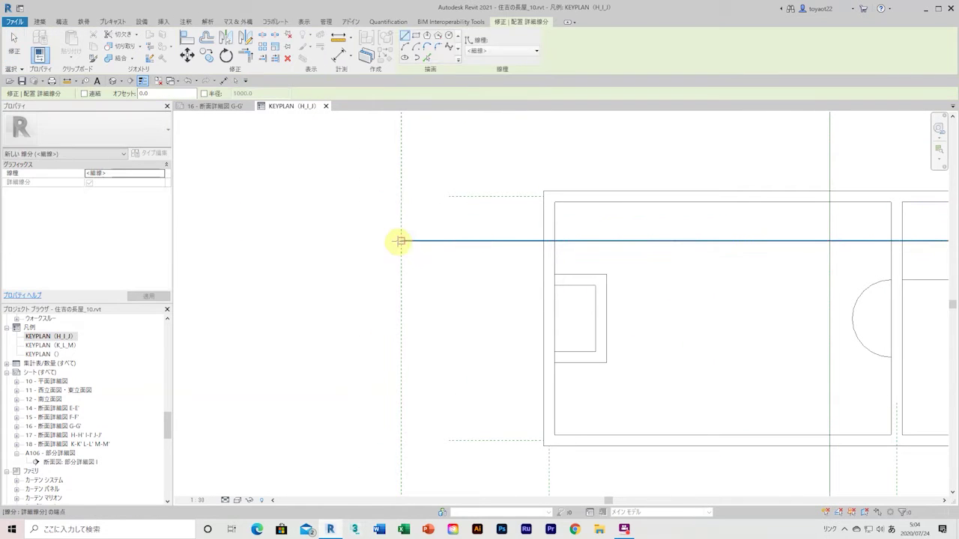
click(401, 241)
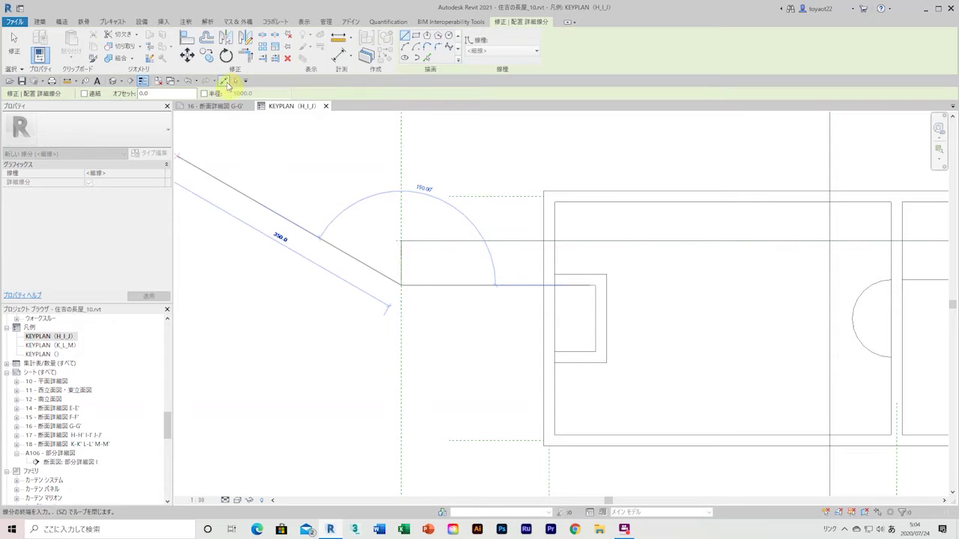
key(Escape)
key(Escape)
scroll(449, 292, down, 3)
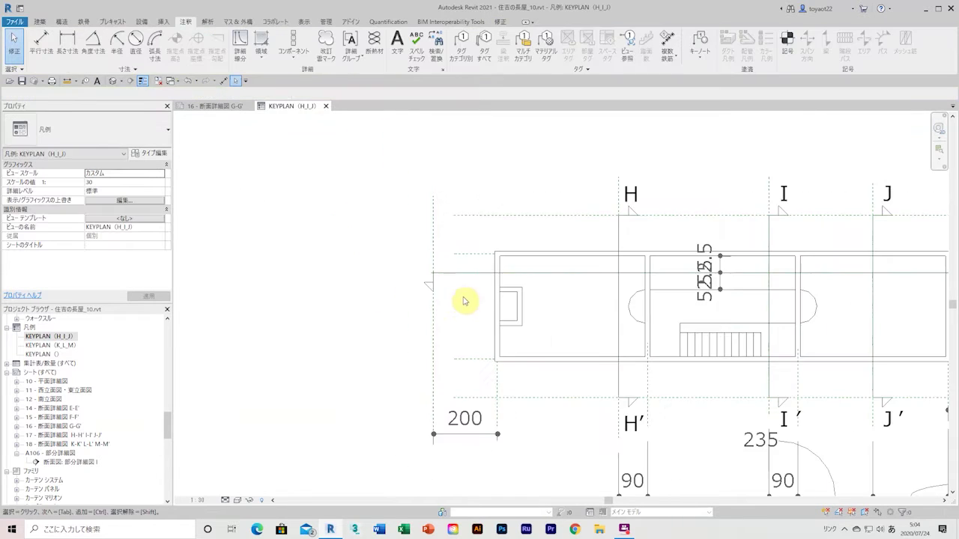
Shift the key plan drawing down within the legend
click(416, 327)
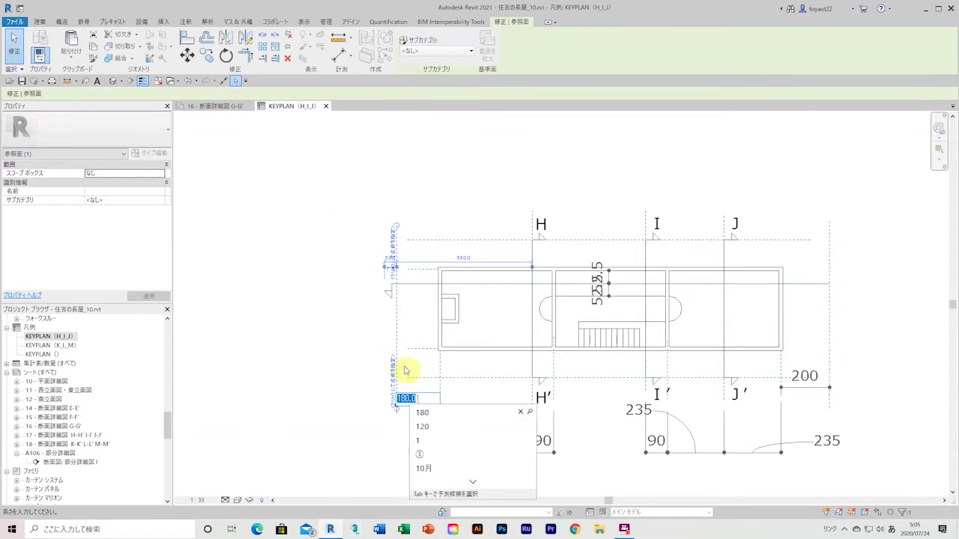
mouse_move(404, 370)
mouse_down()
mouse_move(395, 315)
mouse_move(405, 320)
mouse_up()
scroll(404, 321, up, 4)
scroll(405, 320, down, 4)
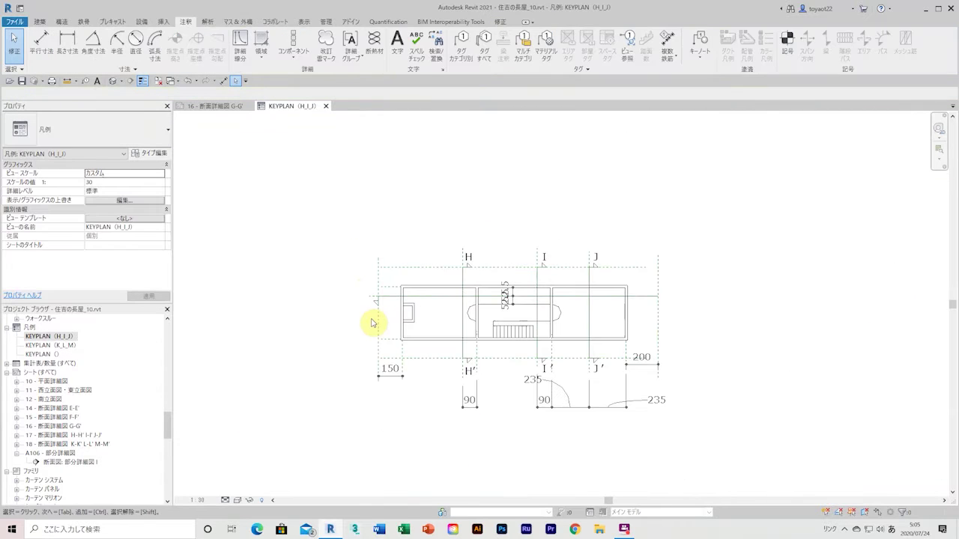
Move the H′ label to the section line's left end and change it to G′
click(421, 258)
drag(421, 258, 370, 304)
scroll(390, 335, up, 4)
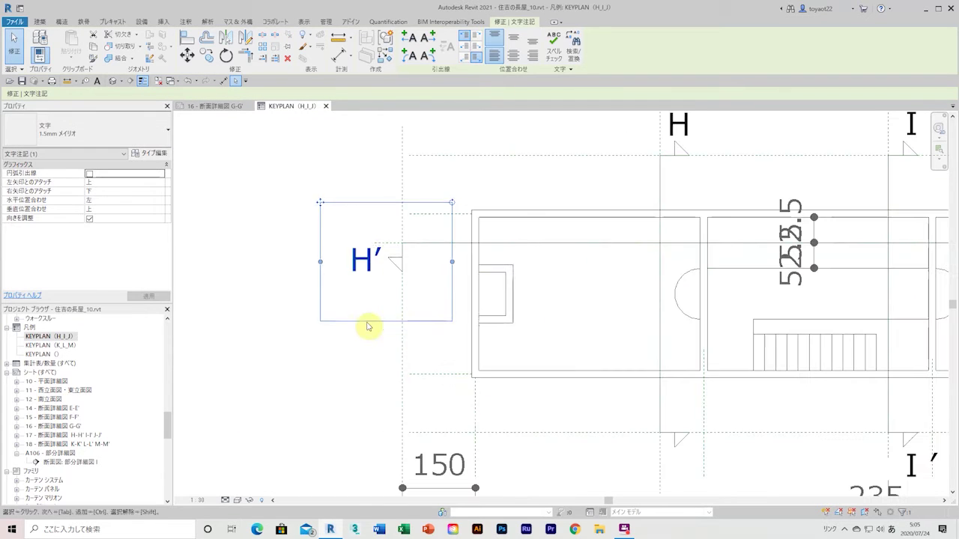
double_click(362, 261)
text(G)
scroll(524, 315, down, 4)
click(681, 368)
Draw a detail-line arrowhead at the section line's right end
click(620, 396)
scroll(595, 403, up, 3)
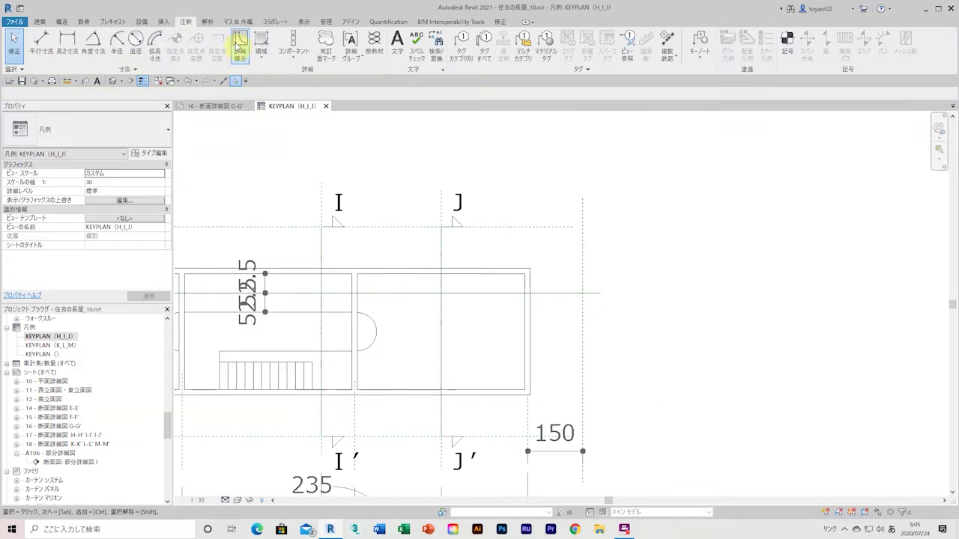
scroll(577, 317, up, 3)
key(d)
key(l)
click(581, 312)
key(Escape)
key(Escape)
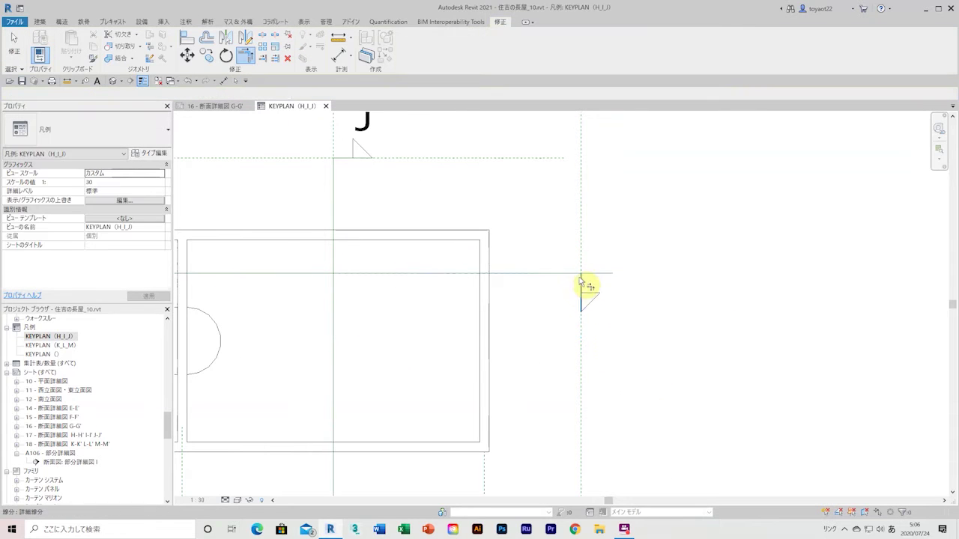
scroll(582, 284, down, 4)
Move the J label to the section line's right end and change it to G
drag(497, 192, 627, 285)
double_click(615, 264)
text(G)
key(Return)
key(Delete)
click(649, 251)
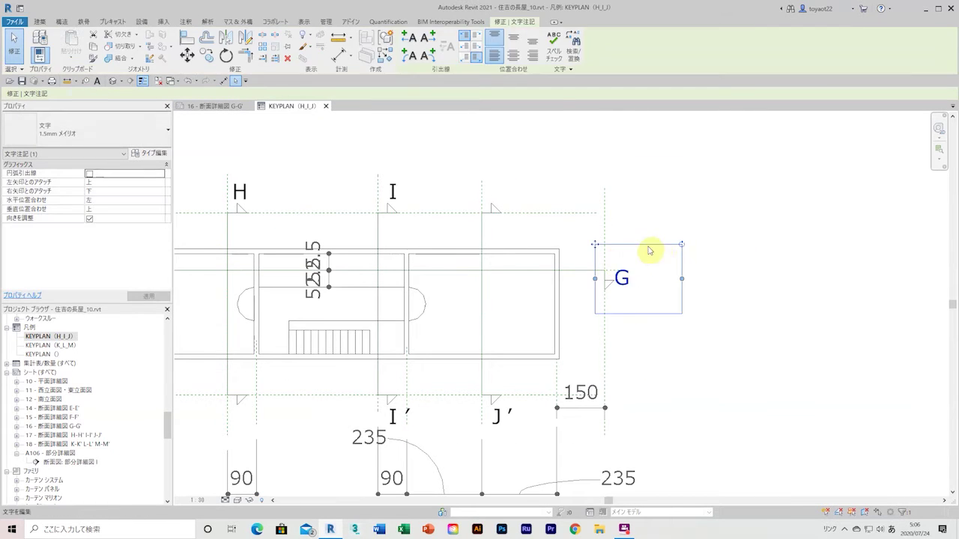
click(708, 256)
scroll(715, 337, down, 3)
key(Escape)
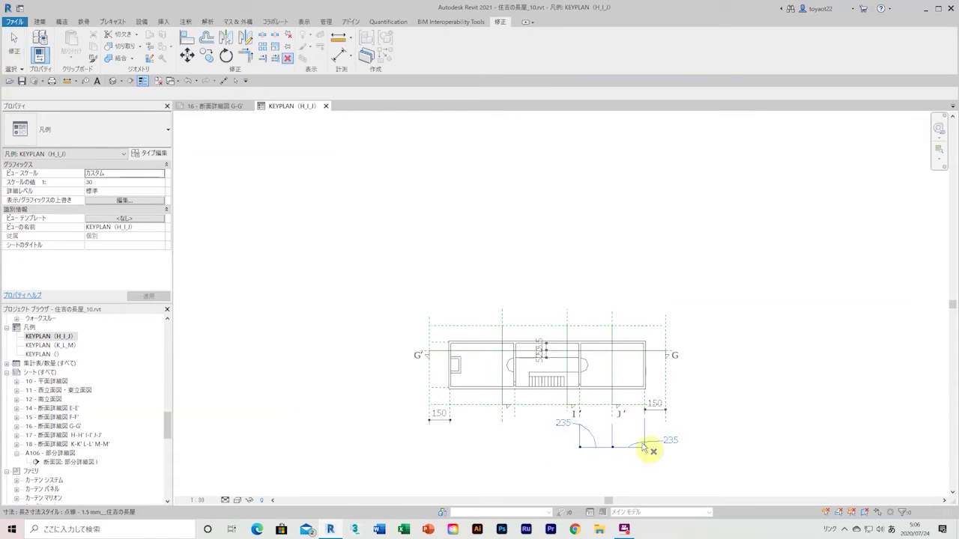
Undo the last label change, then reopen the KEYPLAN (H_I_J) legend via sheet 17
click(191, 80)
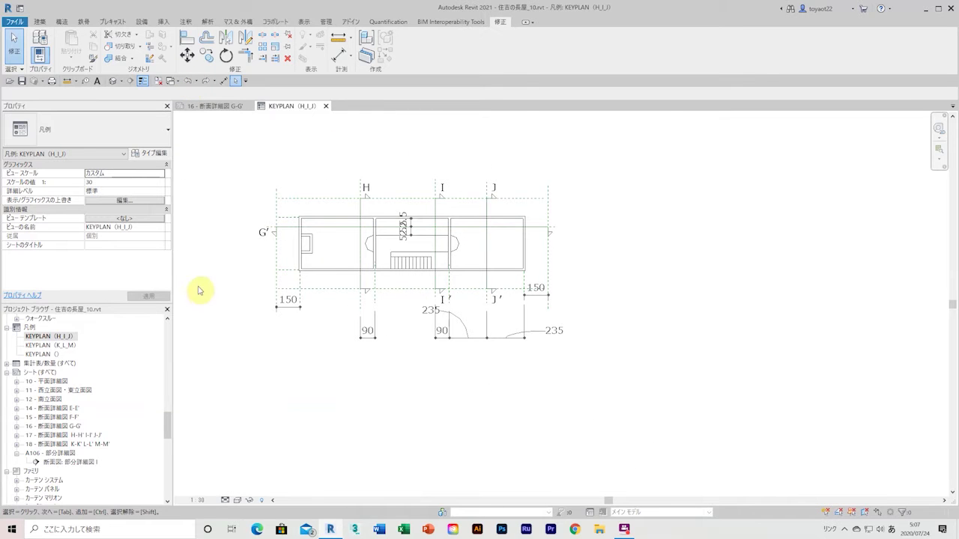
double_click(60, 382)
double_click(45, 354)
Duplicate the key plan legend twice, creating KEYPLAN_G and KEYPLAN_E
right_click(66, 355)
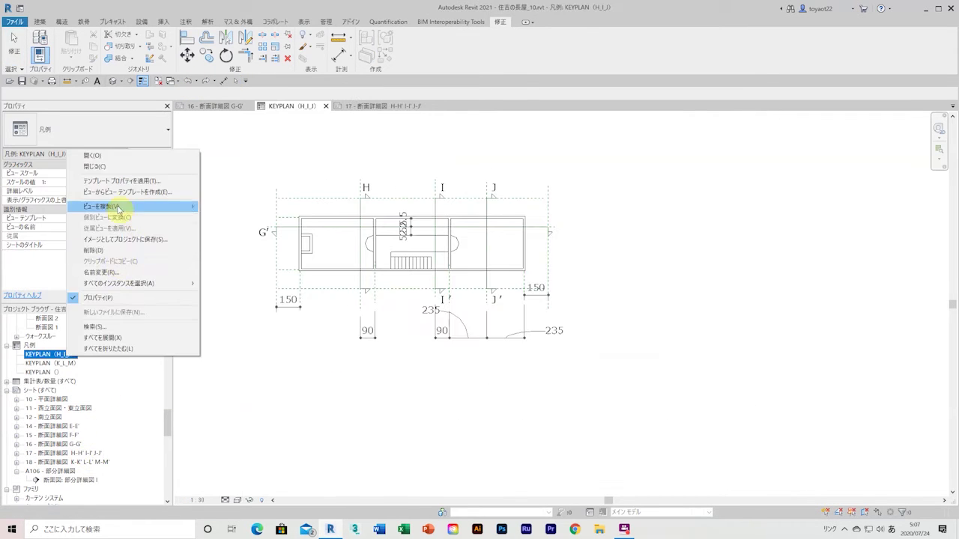
click(225, 206)
text(KEYPLAN_G)
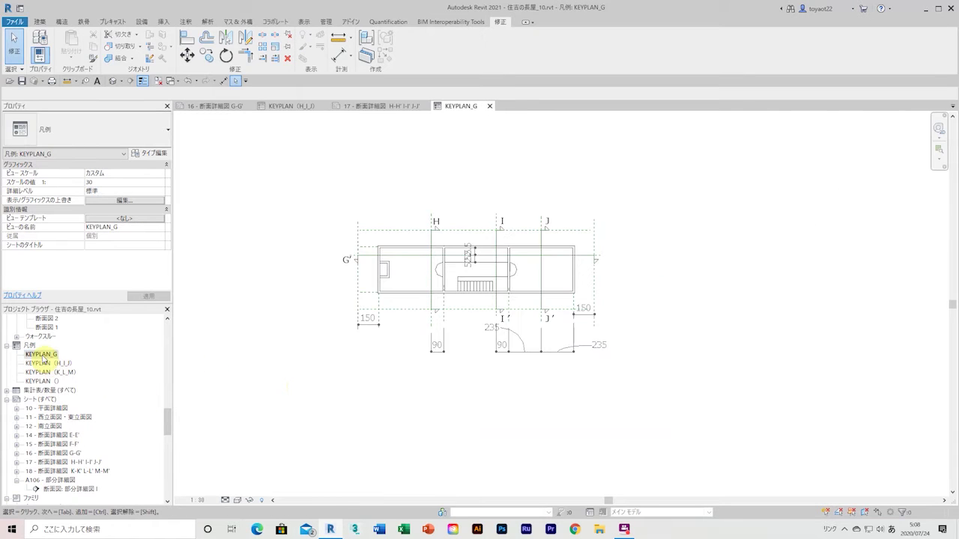
right_click(43, 355)
click(221, 217)
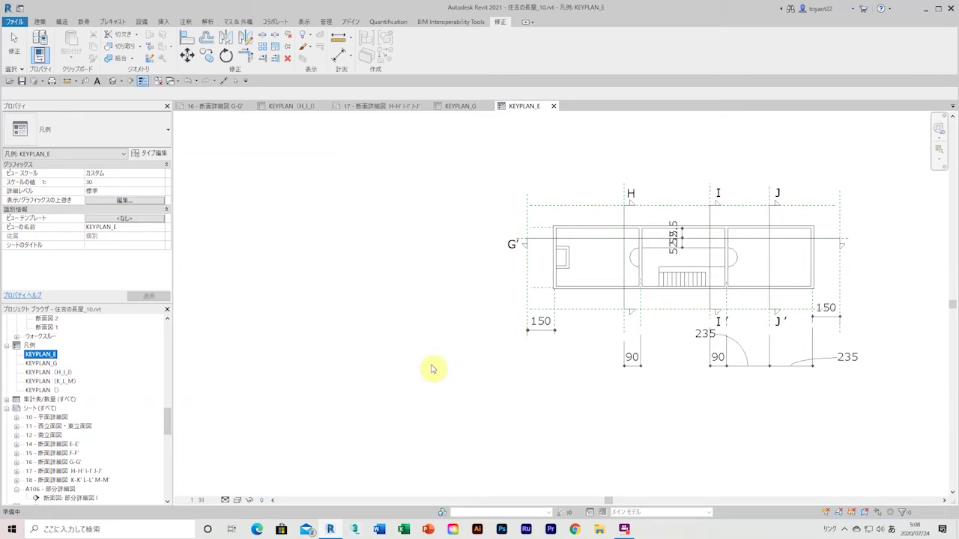
Rename the copy KEYPLAN_F and delete the H, I grid marks and the I′, J′ marks with their dimensions
drag(674, 188, 742, 238)
click(55, 358)
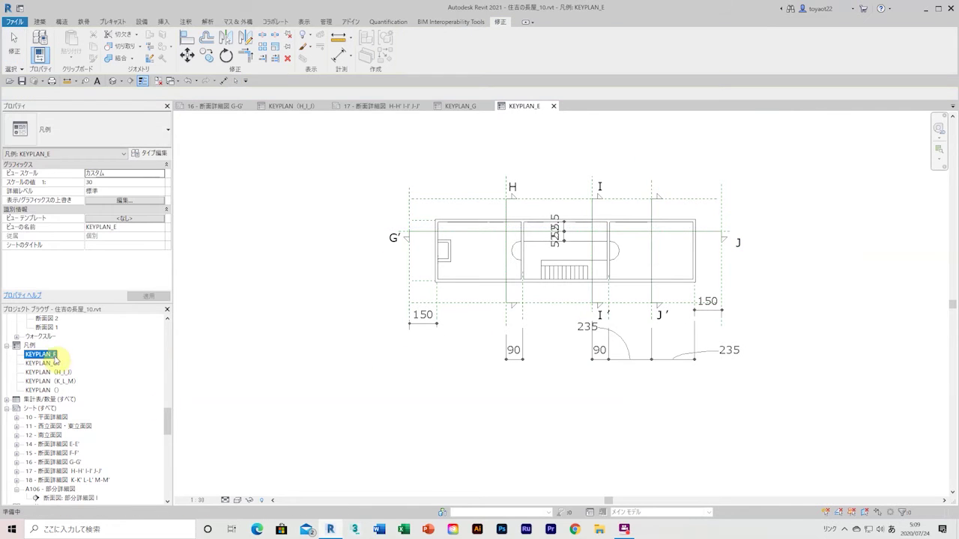
click(725, 225)
key(Delete)
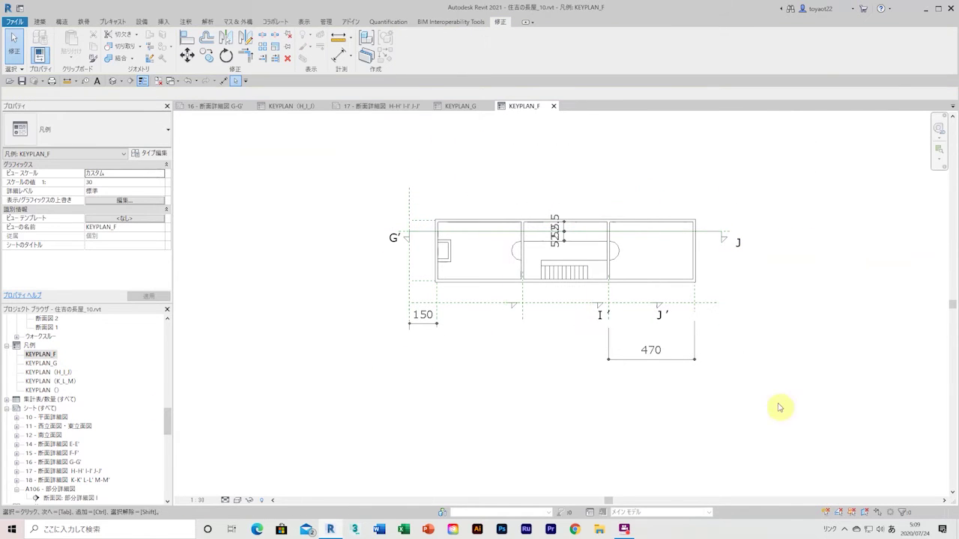
drag(369, 297, 369, 296)
key(Delete)
Delete the remaining dimensions, dashed line and reference planes, choosing Unjoin Elements
scroll(371, 293, up, 2)
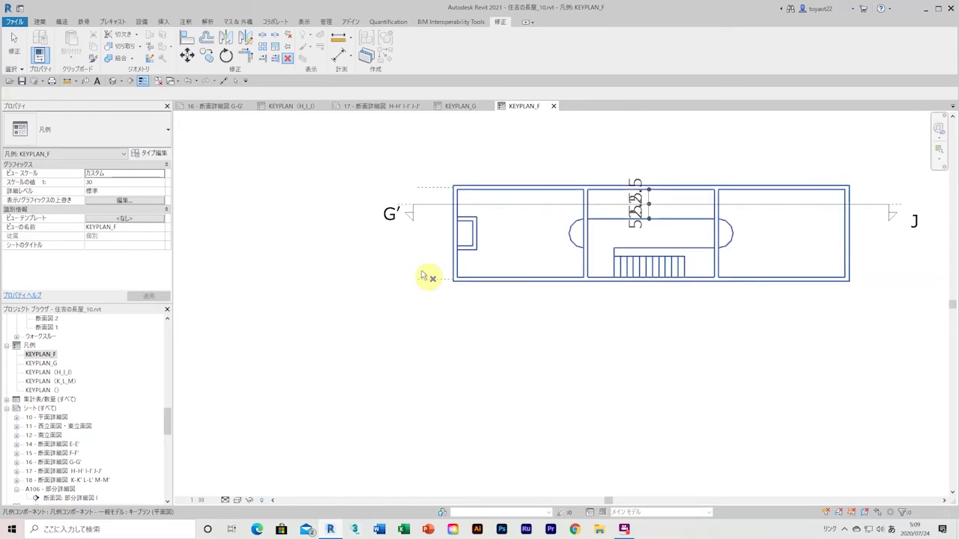
drag(443, 180, 367, 248)
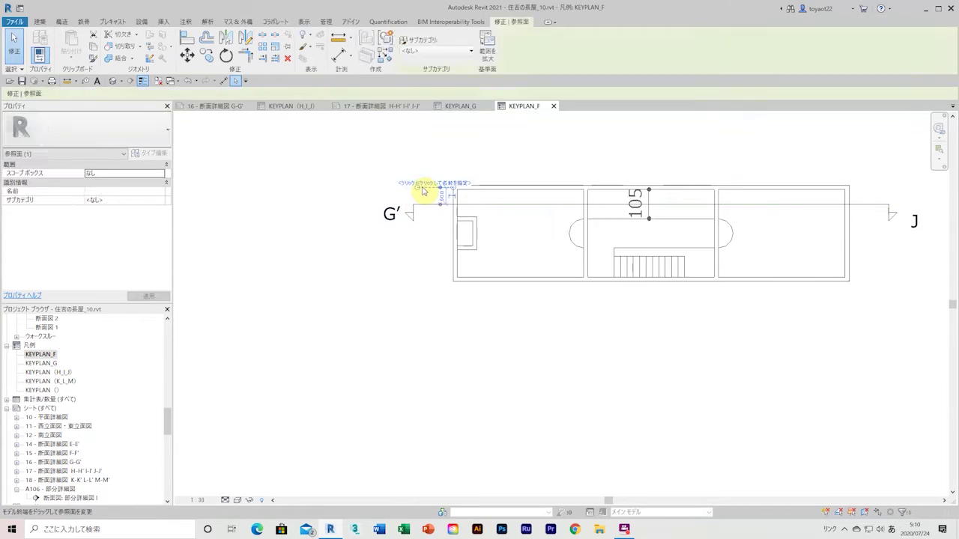
key(Delete)
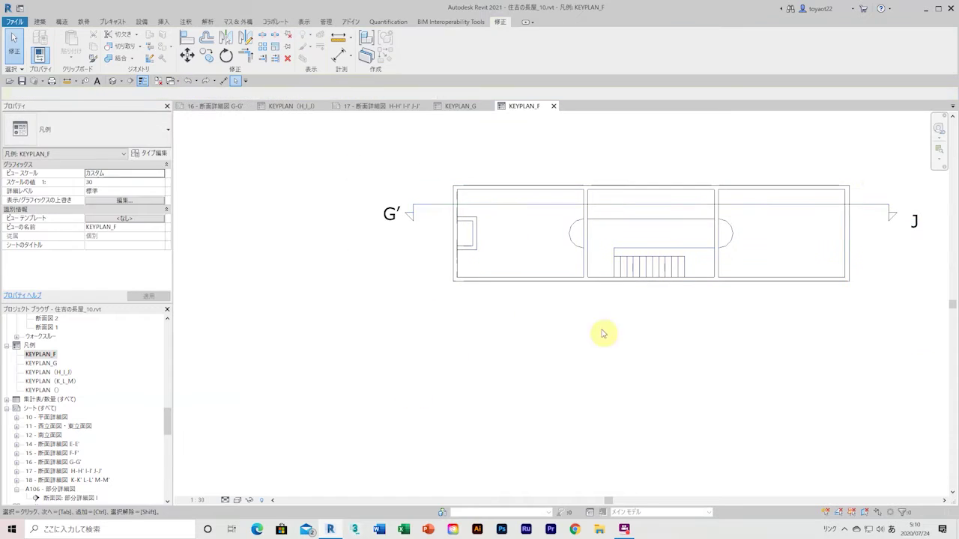
drag(606, 332, 860, 182)
key(Delete)
click(741, 503)
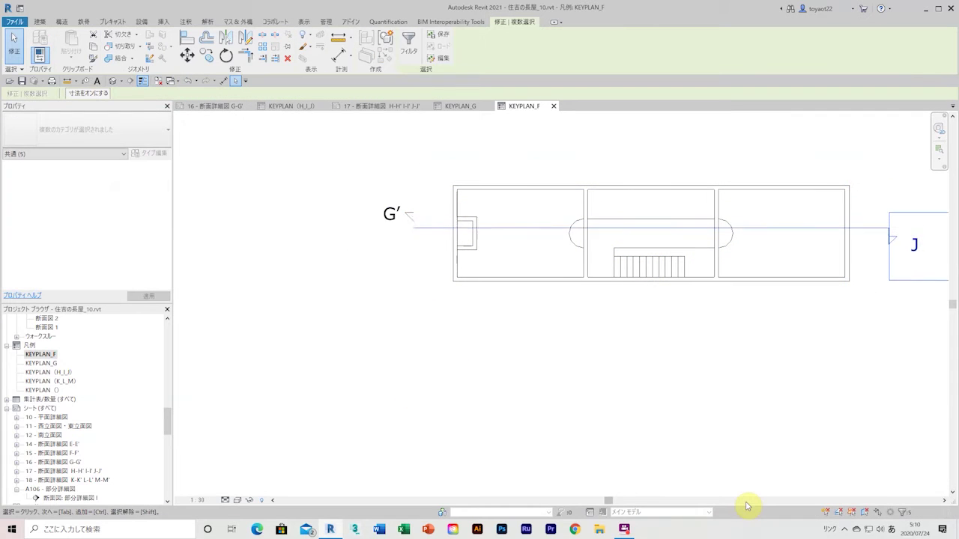
Change the left section label from G′ to F′
scroll(677, 272, up, 3)
scroll(452, 384, down, 3)
drag(340, 337, 283, 242)
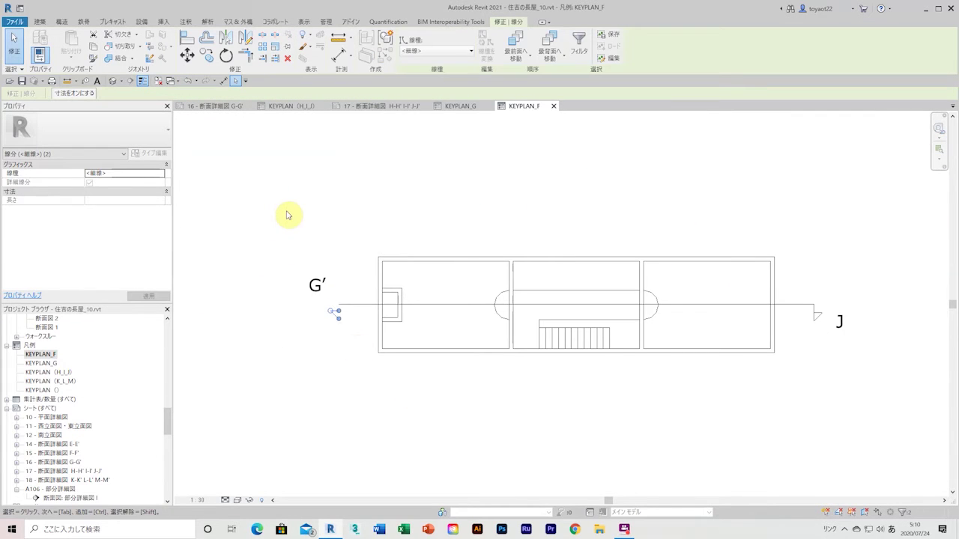
double_click(307, 255)
text(F)
key(Escape)
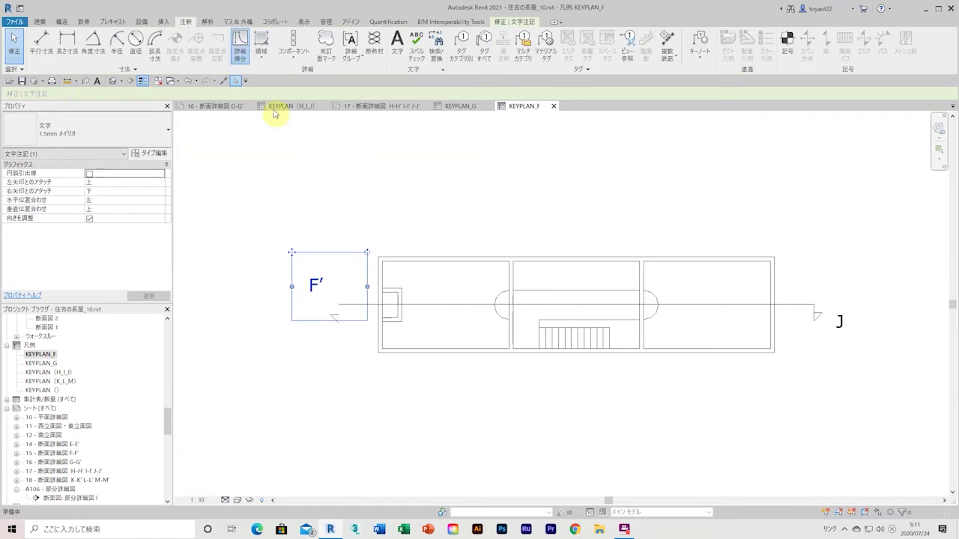
scroll(332, 325, up, 3)
scroll(364, 321, up, 3)
scroll(257, 392, up, 2)
click(257, 392)
Add an F text note at the section line's right end
click(369, 317)
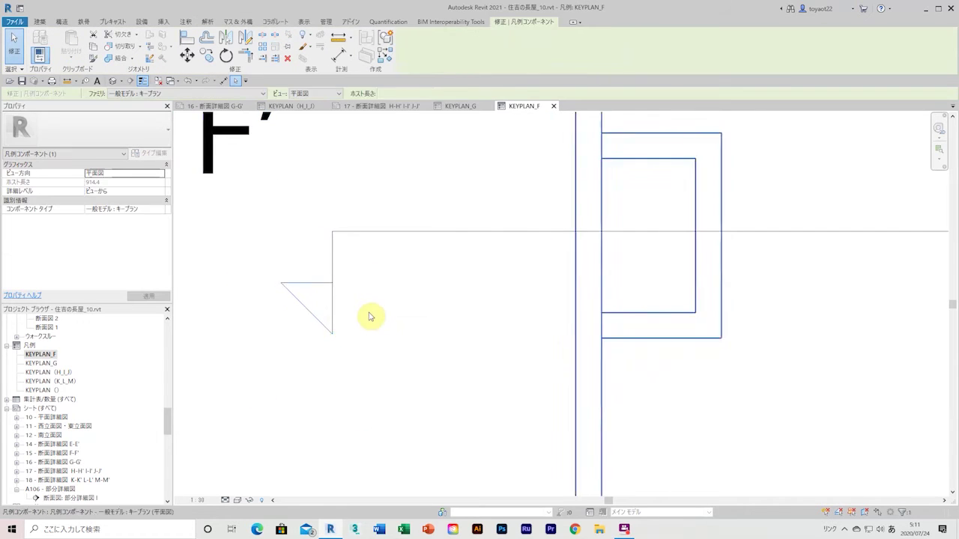
scroll(369, 317, down, 3)
key(t)
key(x)
scroll(599, 360, down, 2)
click(813, 389)
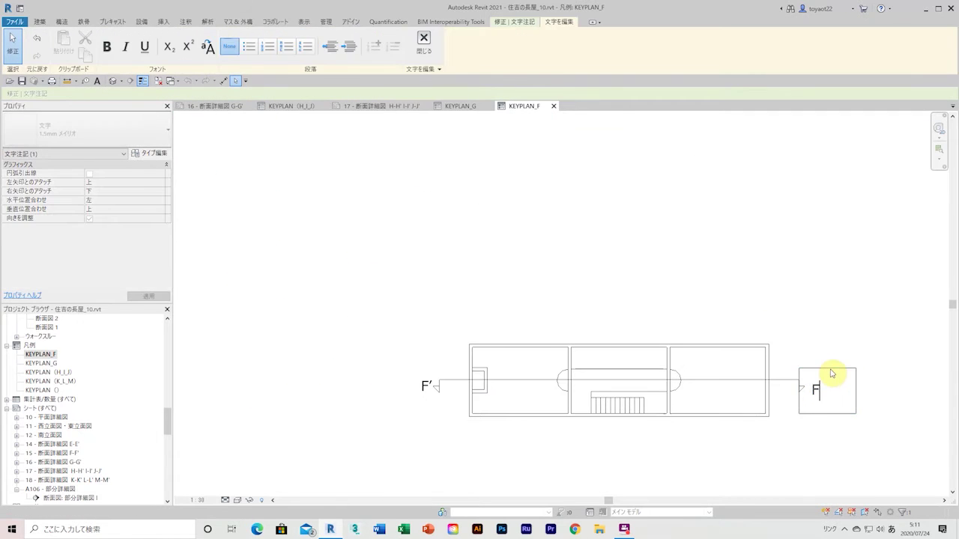
click(880, 374)
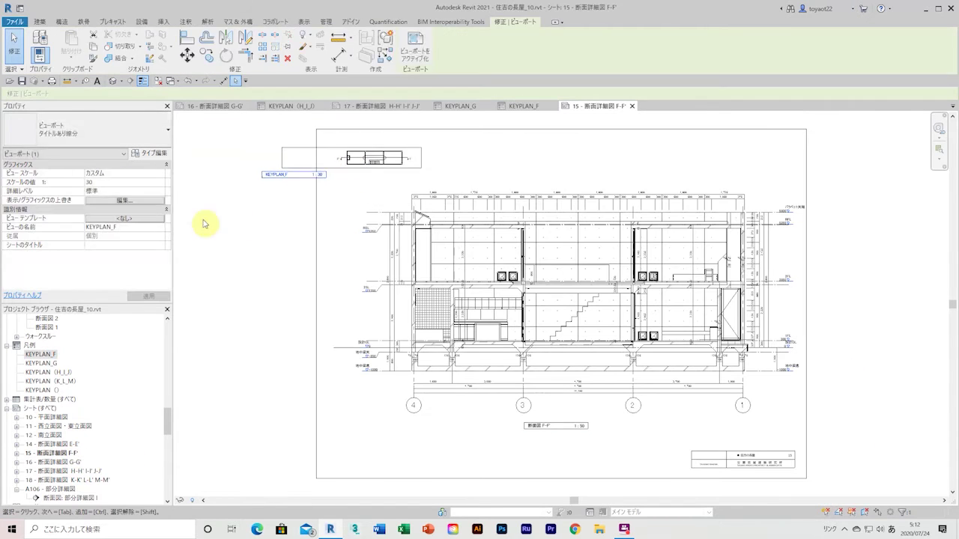
Place KEYPLAN_F at sheet 15's top-left and give its viewport No Title
drag(46, 358, 374, 158)
drag(460, 257, 465, 256)
click(375, 156)
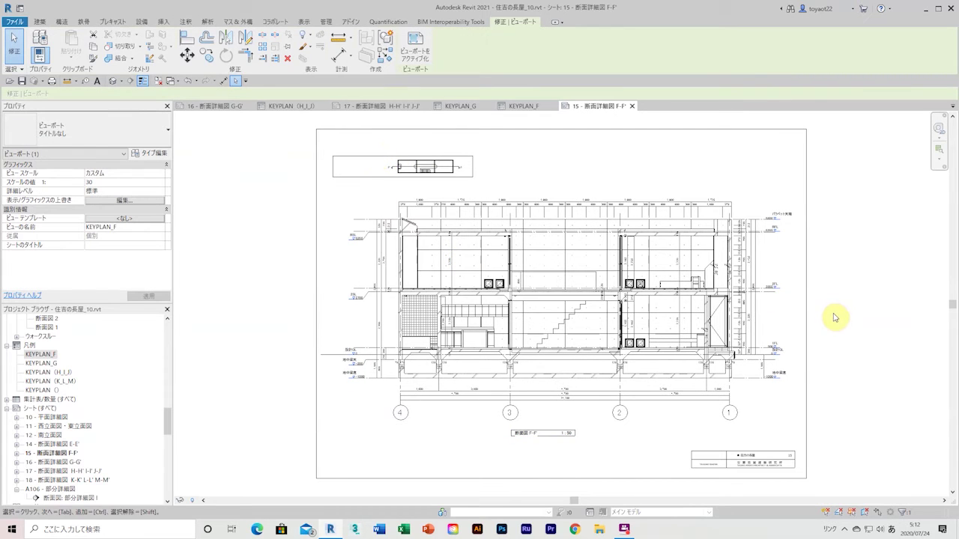
Open sheet 14 E-E′ and reopen the KEYPLAN_F legend
key(Escape)
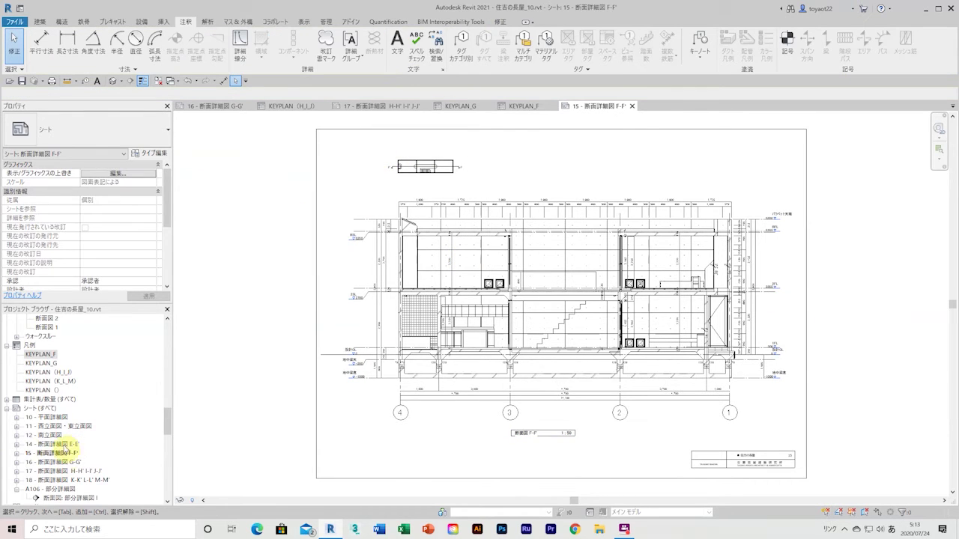
double_click(60, 444)
double_click(42, 354)
Duplicate KEYPLAN_F into KEYPLAN_E and select its section marker parts
right_click(45, 355)
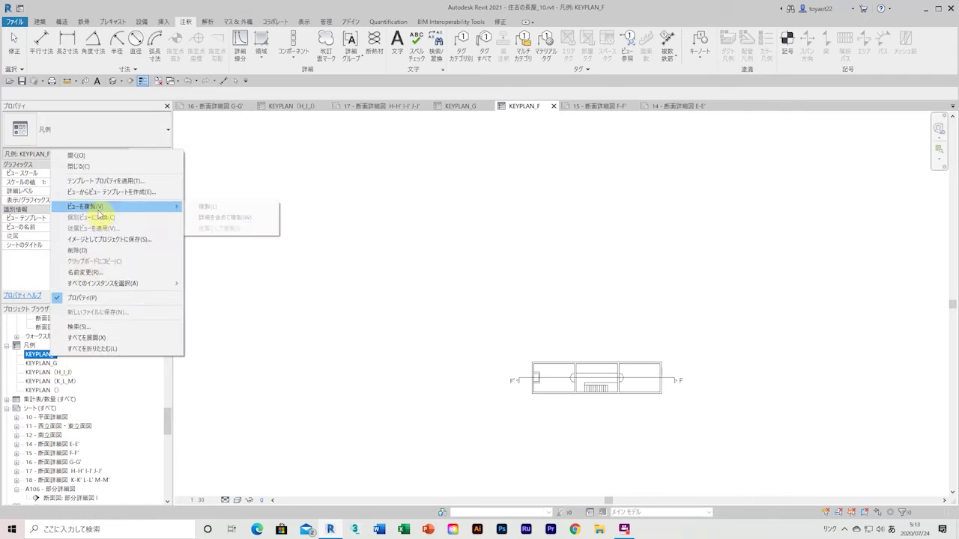
click(206, 210)
middle_drag(844, 284, 727, 285)
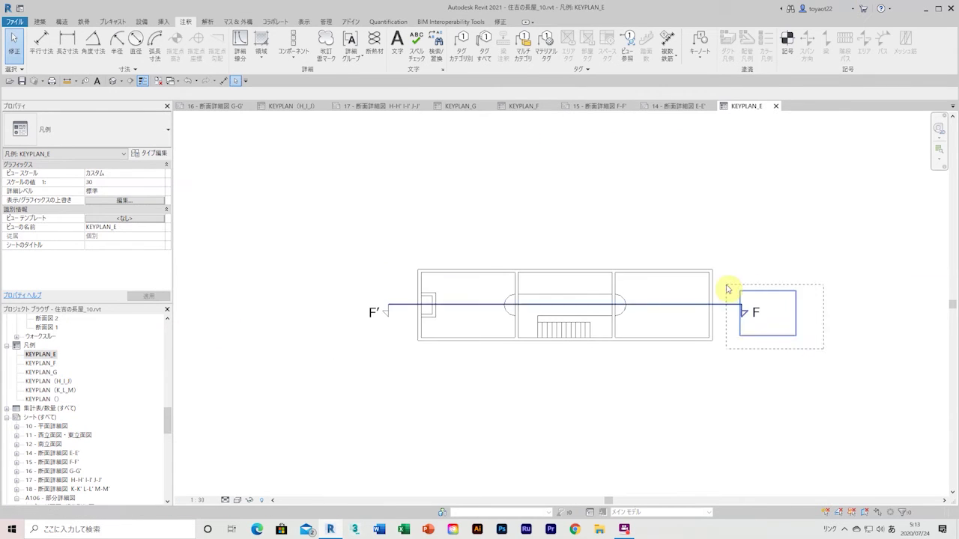
drag(727, 284, 330, 255)
scroll(384, 313, up, 5)
scroll(449, 417, down, 5)
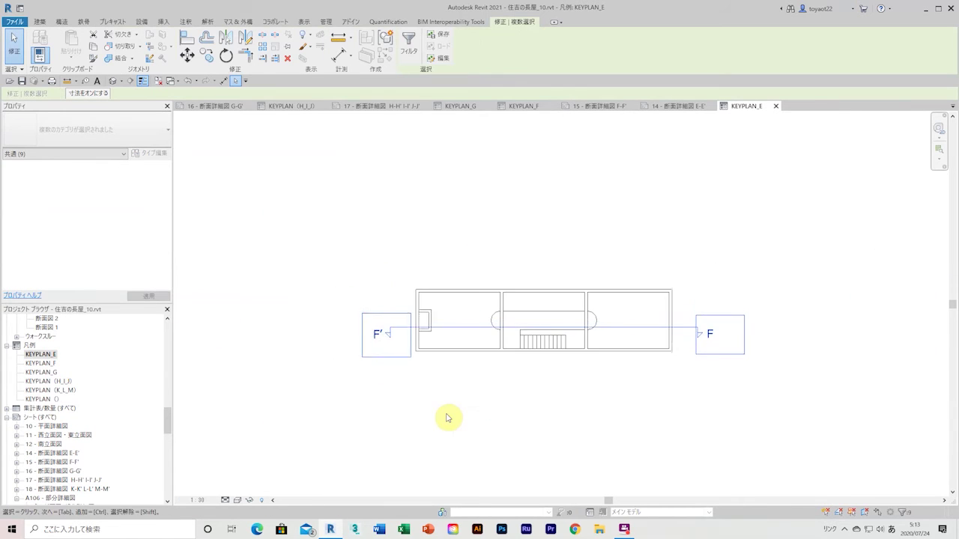
scroll(556, 360, up, 4)
scroll(465, 397, down, 5)
click(464, 397)
scroll(697, 374, up, 2)
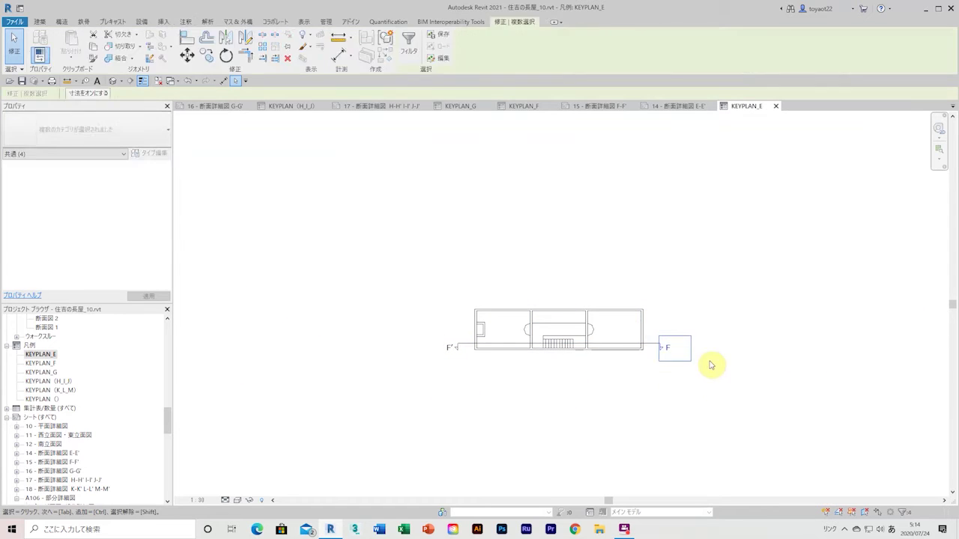
scroll(674, 360, up, 1)
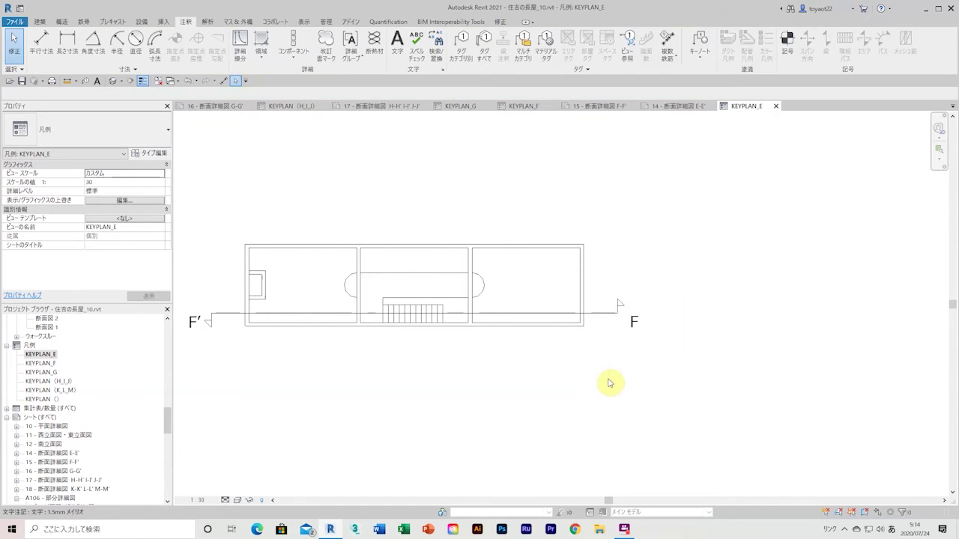
Relabel the right section end from F to E′
double_click(634, 330)
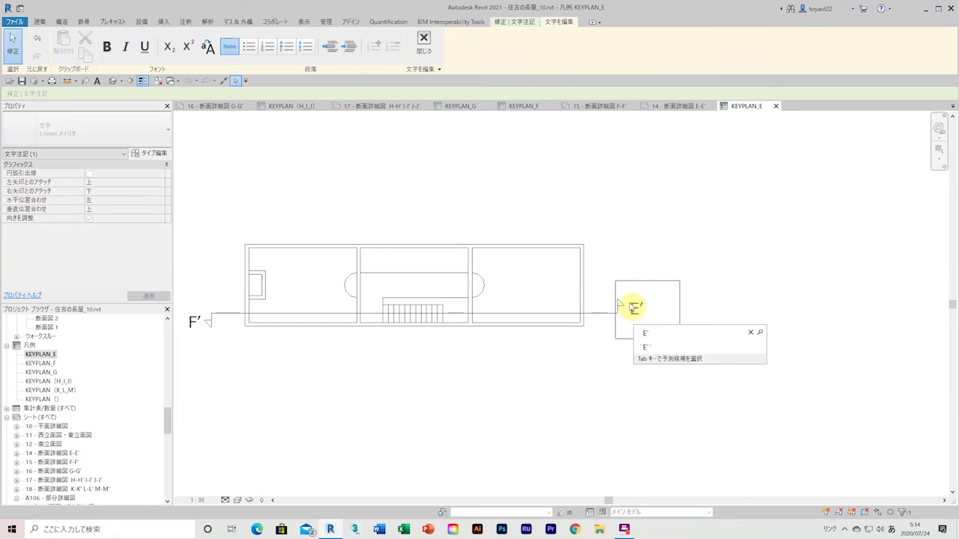
click(522, 370)
scroll(522, 370, down, 2)
scroll(307, 342, up, 3)
Relabel the left section end from F′ to E
double_click(307, 329)
text(E)
click(336, 454)
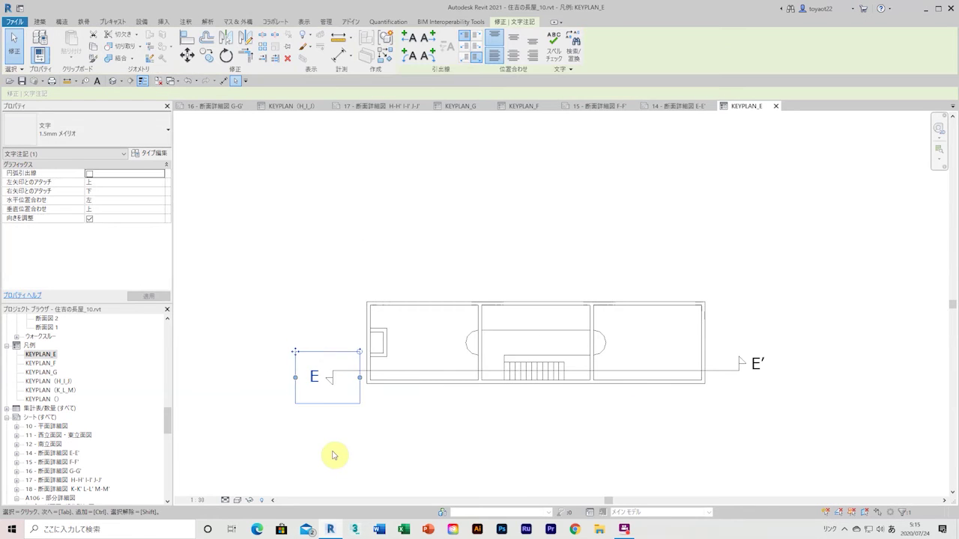
click(344, 388)
scroll(336, 408, up, 2)
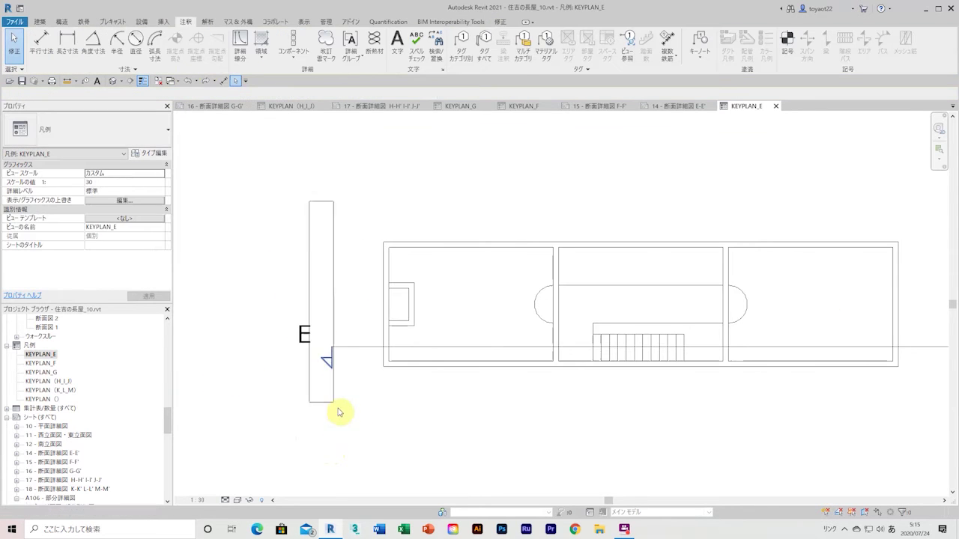
click(346, 379)
scroll(337, 403, up, 2)
scroll(390, 375, down, 4)
Select the E label, section line and E′ marker parts to check them, then clear the selection
click(356, 322)
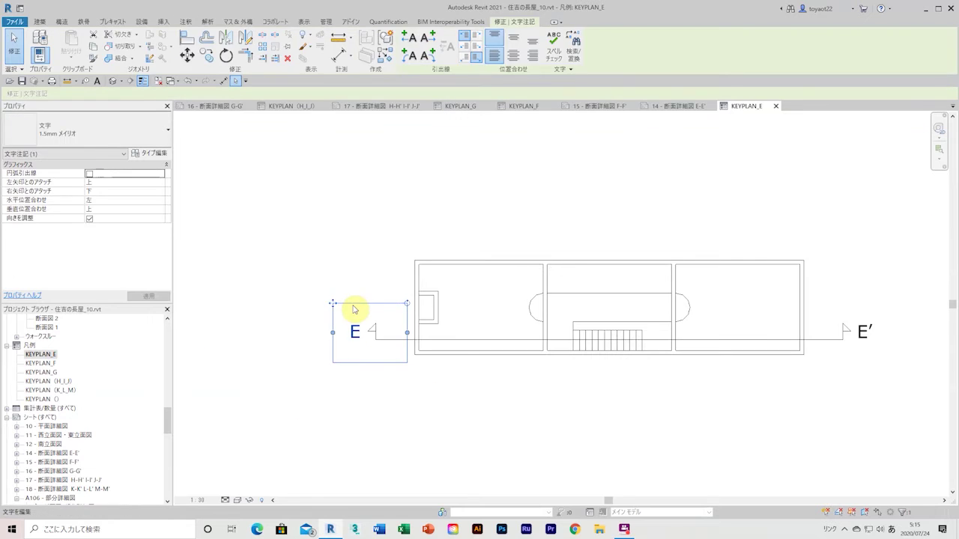
click(450, 416)
scroll(450, 415, up, 2)
scroll(589, 246, up, 3)
click(588, 242)
scroll(381, 160, down, 4)
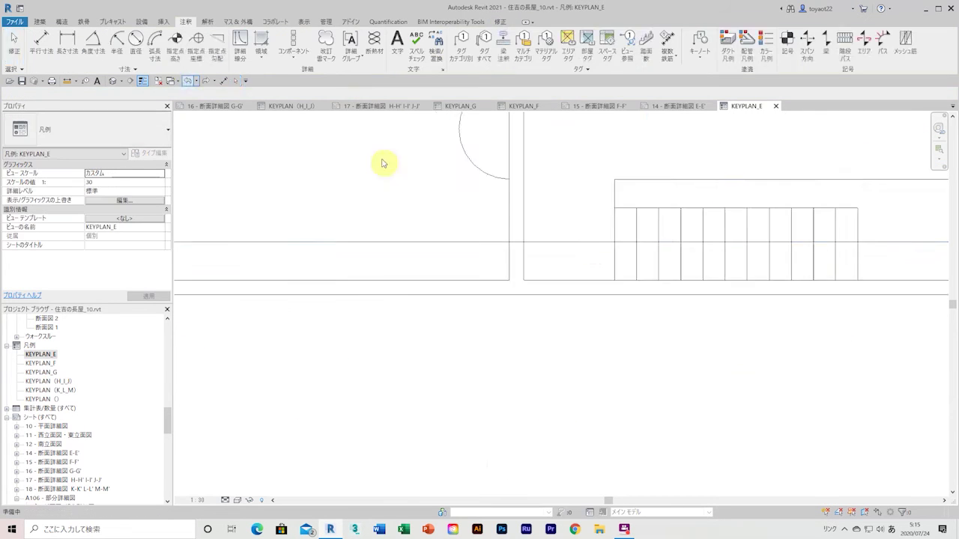
scroll(552, 381, up, 2)
scroll(535, 257, up, 1)
ctrl+click(535, 257)
scroll(392, 424, up, 2)
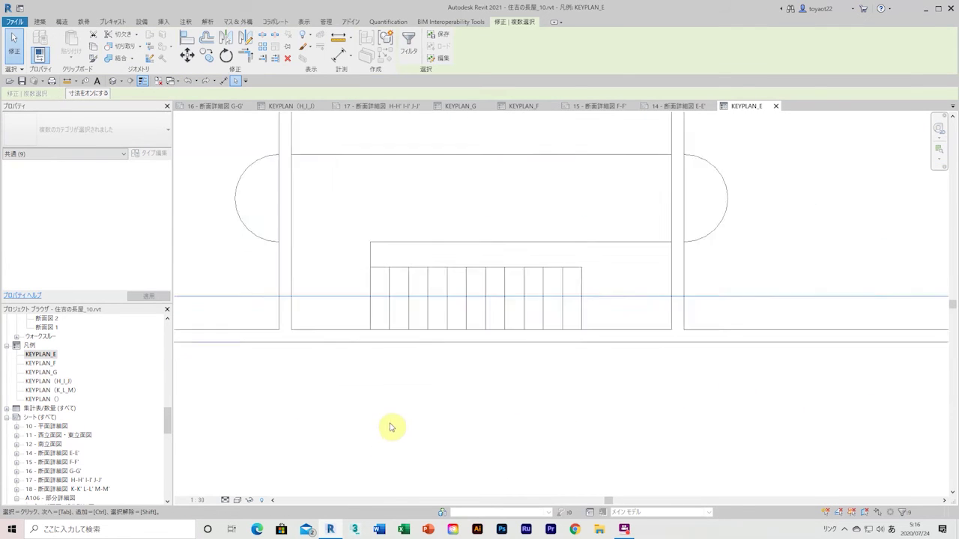
scroll(452, 440, up, 2)
scroll(452, 440, down, 3)
scroll(506, 440, down, 2)
click(506, 441)
Place the KEYPLAN_E legend at the top-left of sheet 14 E-E′
click(674, 106)
click(589, 214)
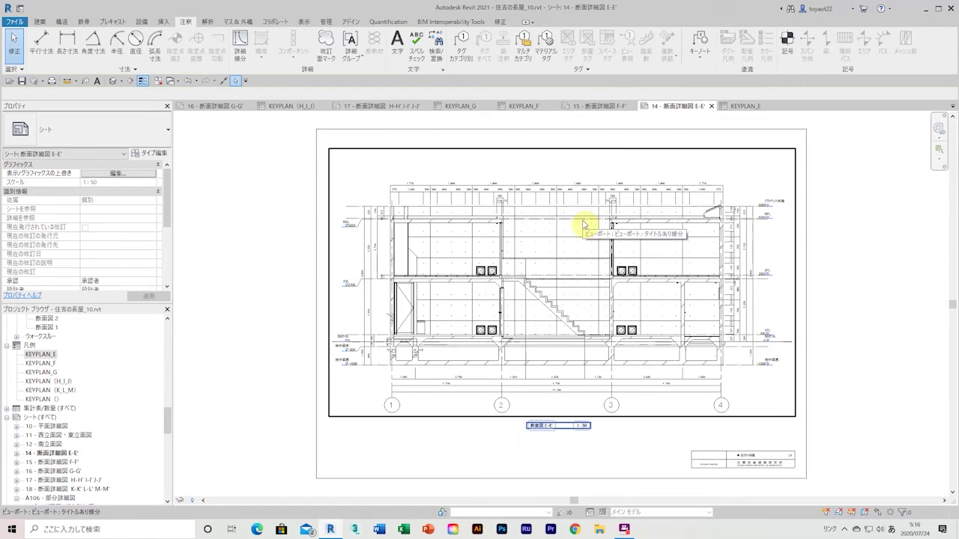
drag(42, 354, 428, 154)
click(400, 163)
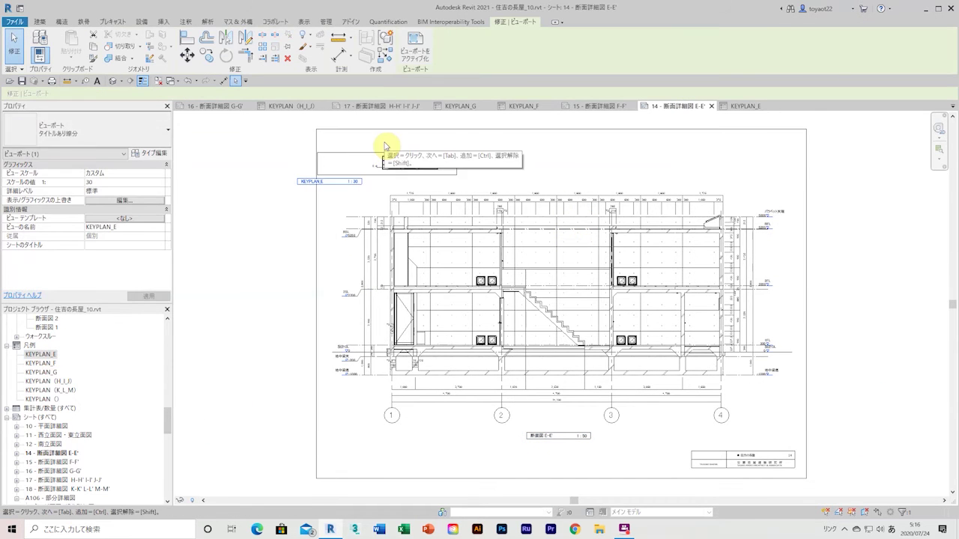
click(268, 188)
Close the KEYPLAN_F view and place the KEYPLAN_G legend at sheet 16's top-left
click(611, 108)
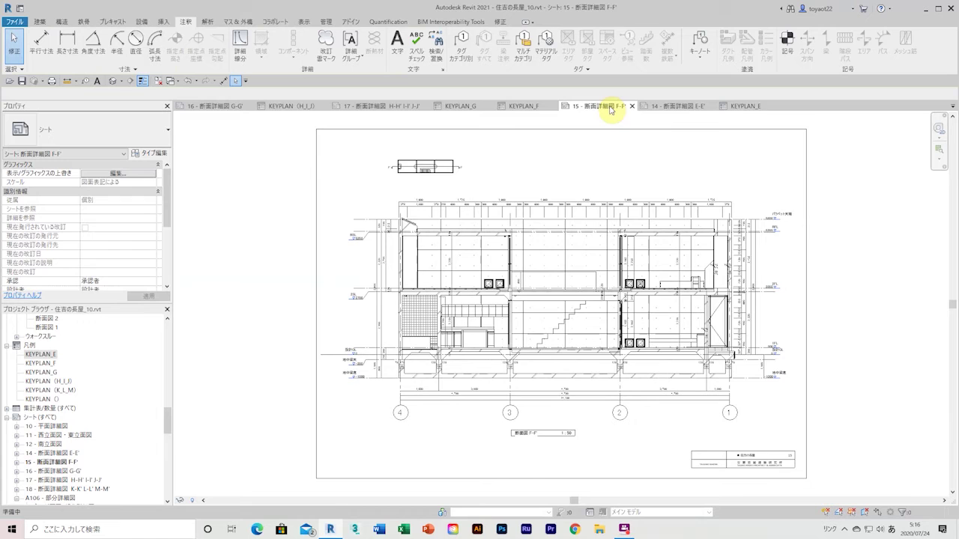
click(553, 106)
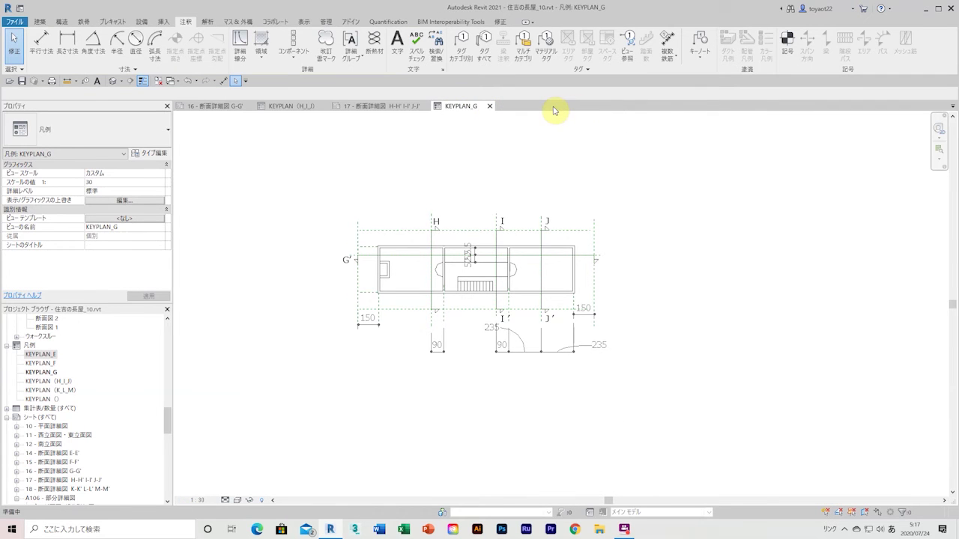
drag(41, 372, 378, 164)
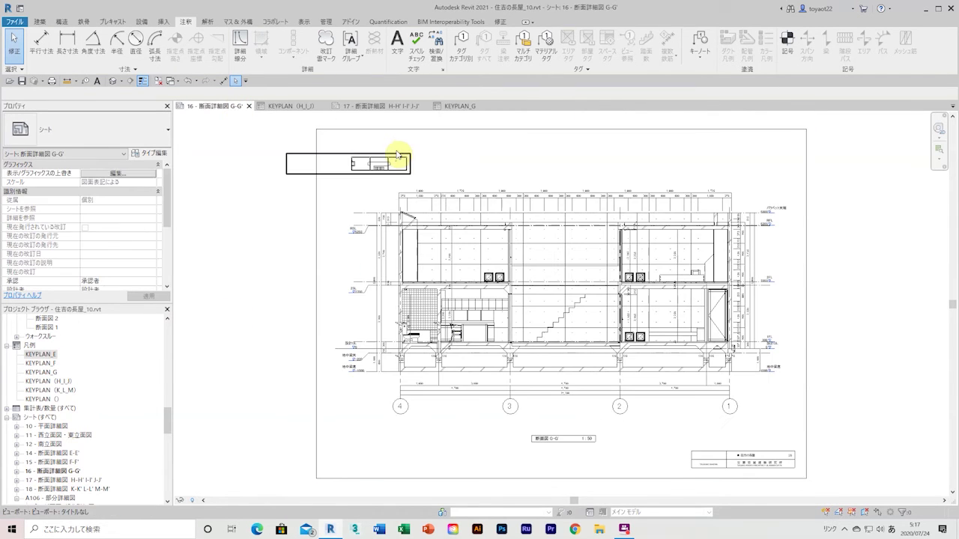
Duplicate the KEYPLAN_G legend to keep a backup copy
scroll(439, 178, down, 2)
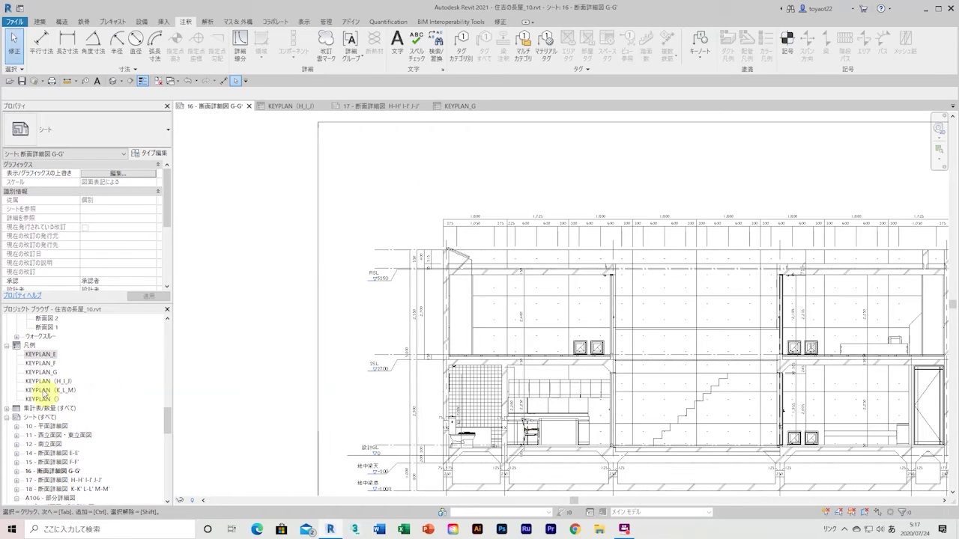
double_click(44, 381)
click(465, 277)
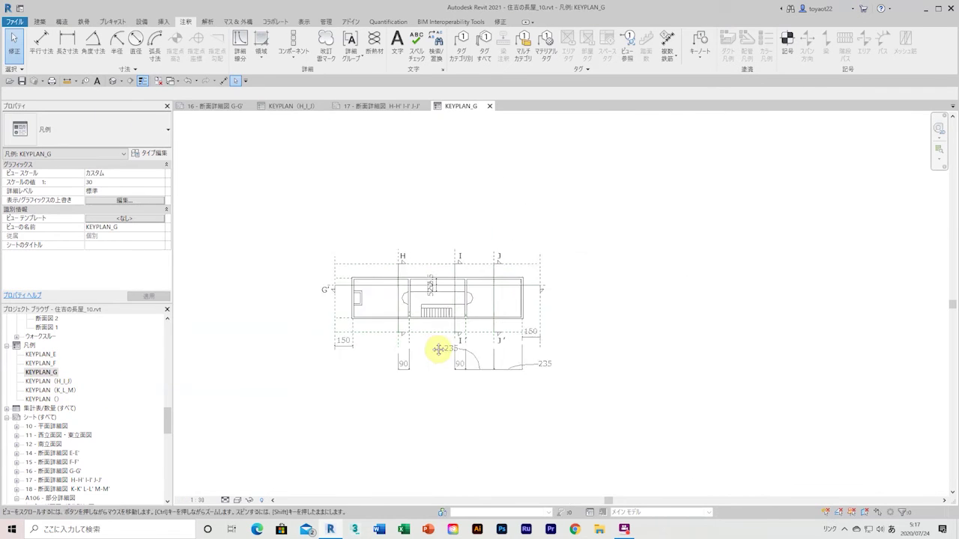
double_click(56, 372)
right_click(52, 374)
click(246, 229)
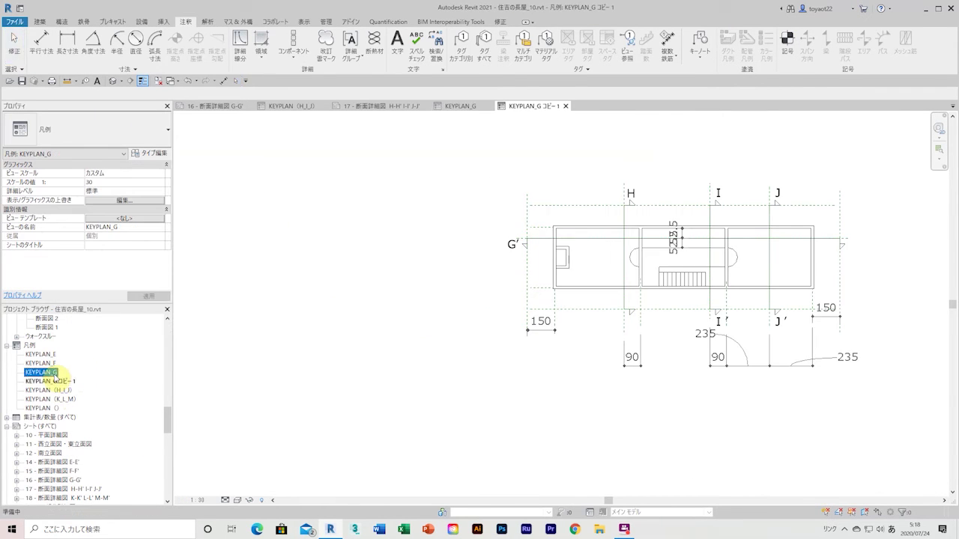
In KEYPLAN_G, delete the H/I/J markers and dimensions, and label the line's right end G
drag(292, 227, 573, 260)
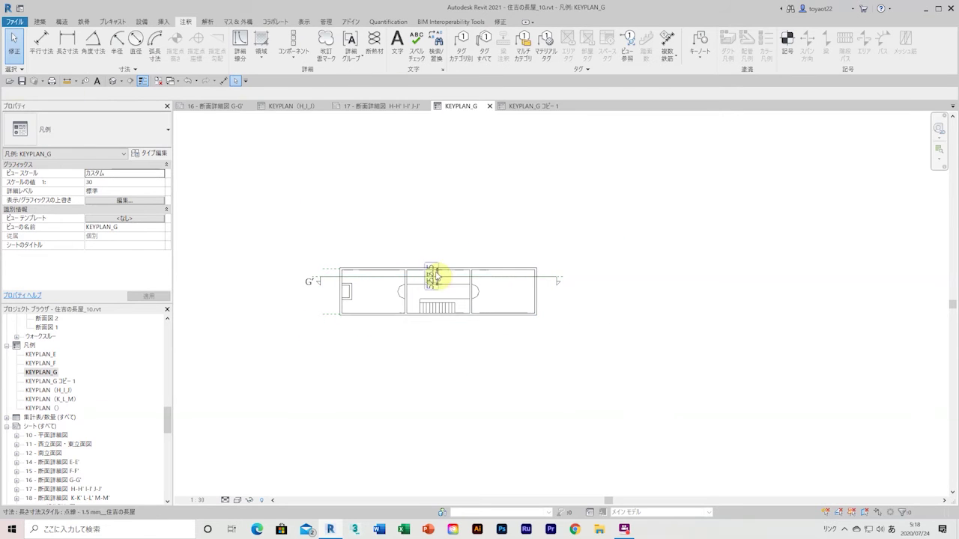
scroll(336, 338, up, 2)
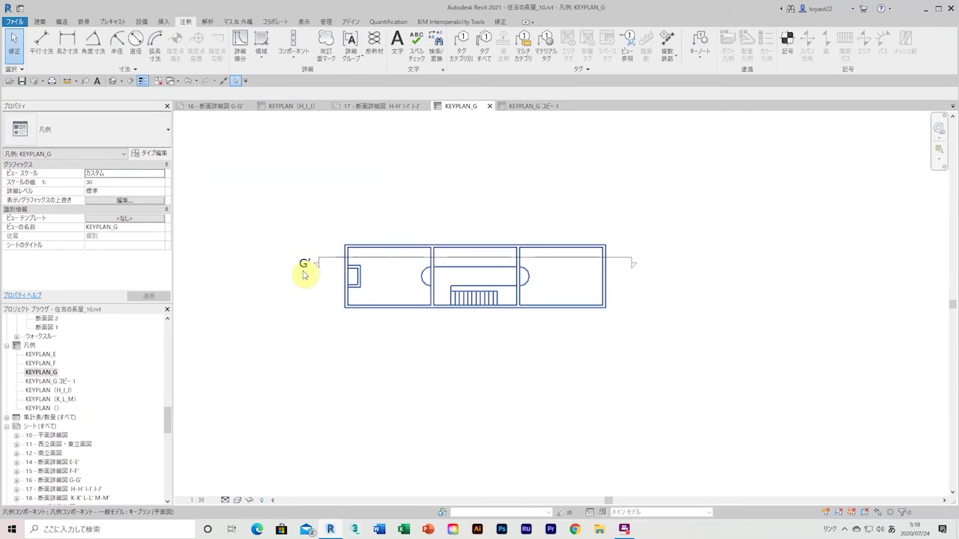
ctrl+drag(303, 266, 658, 261)
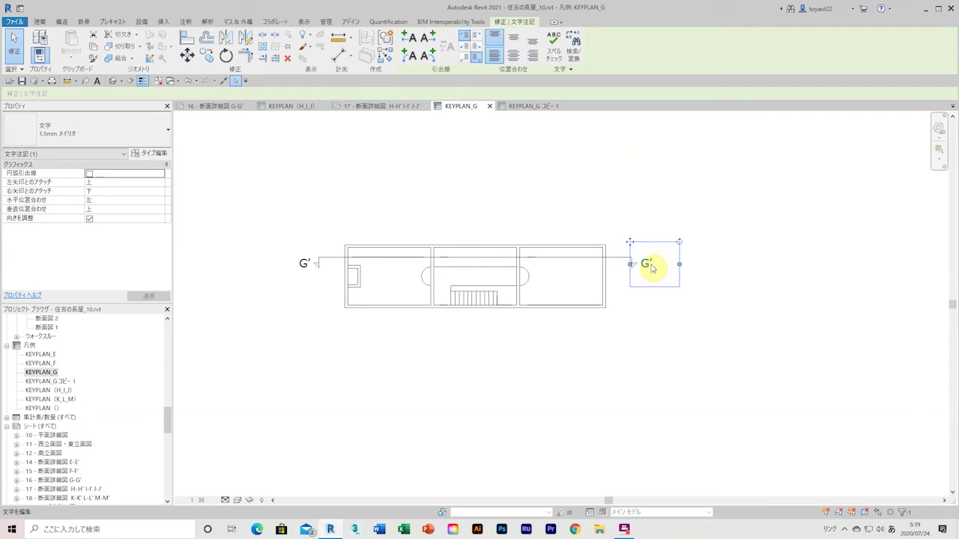
double_click(651, 268)
key(BackSpace)
click(663, 312)
click(212, 105)
Keep the KEYPLAN_G viewport type unchanged and move its title above the key plan
click(494, 181)
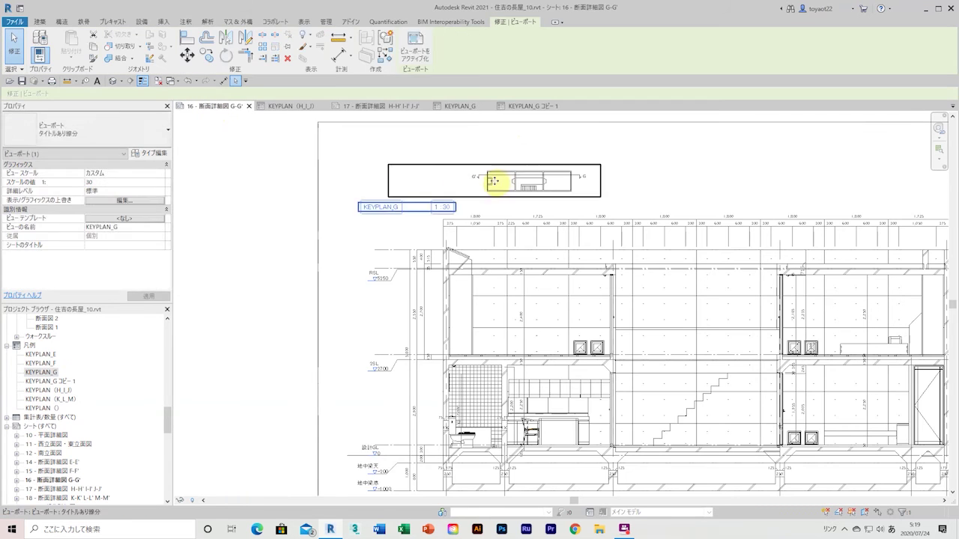
scroll(494, 181, down, 3)
scroll(439, 239, down, 1)
scroll(456, 231, down, 1)
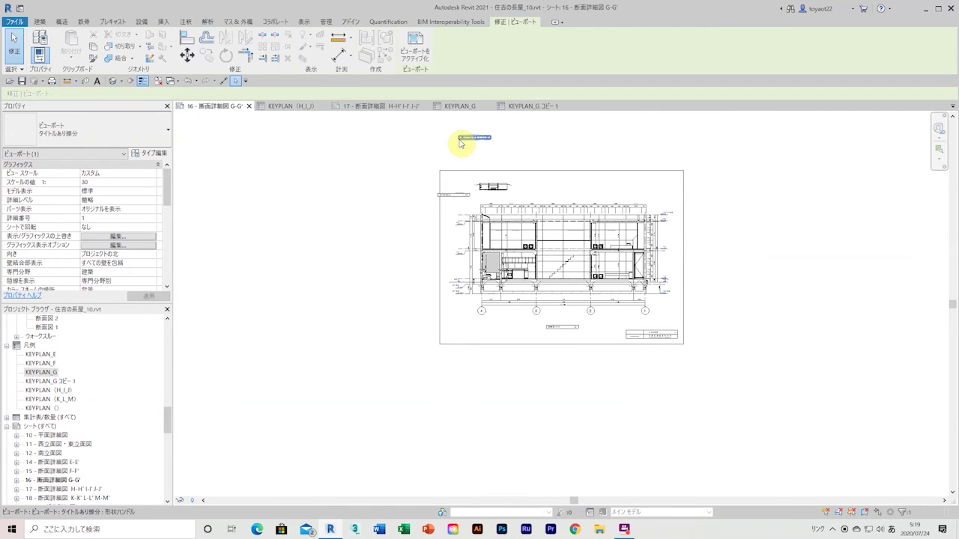
click(86, 129)
click(112, 146)
scroll(378, 350, up, 2)
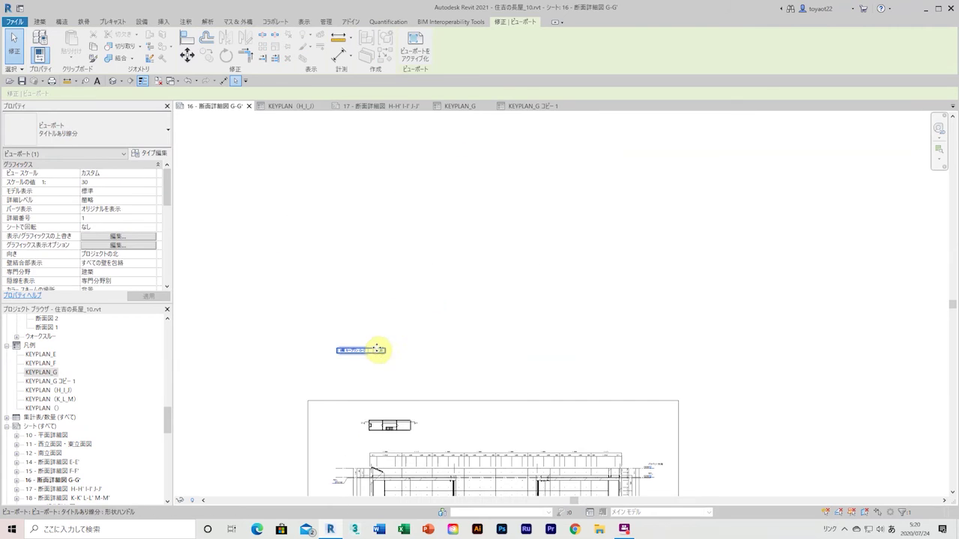
drag(378, 350, 456, 270)
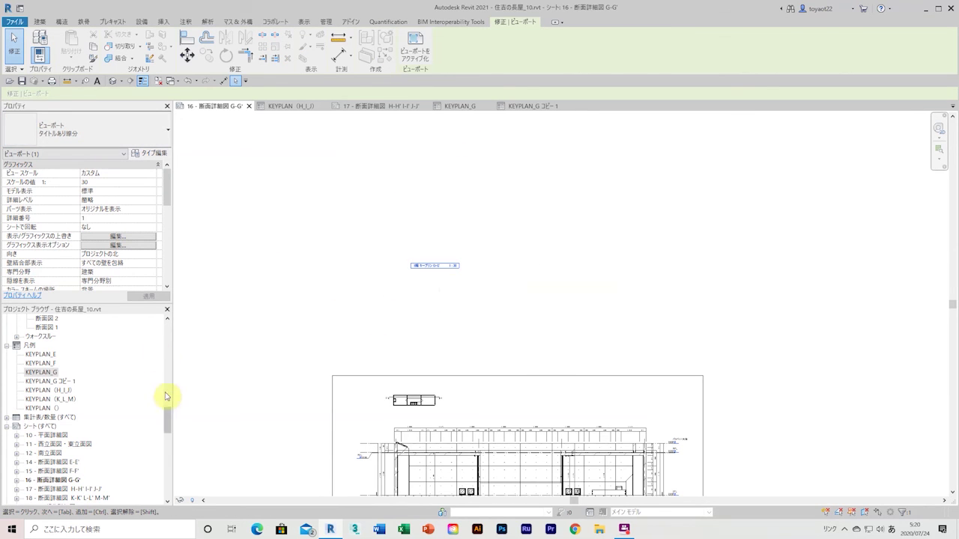
Bring up the KEYPLAN (H_I_J) legend to work on sheet 17 H-H′ I-I′ J-J′
scroll(167, 392, up, 5)
click(72, 372)
click(318, 108)
key(ctrl+Tab)
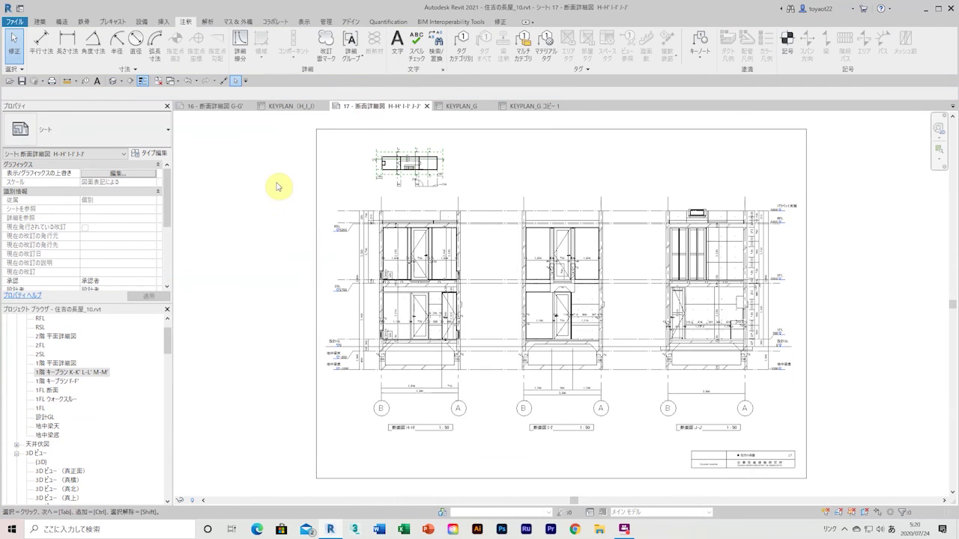